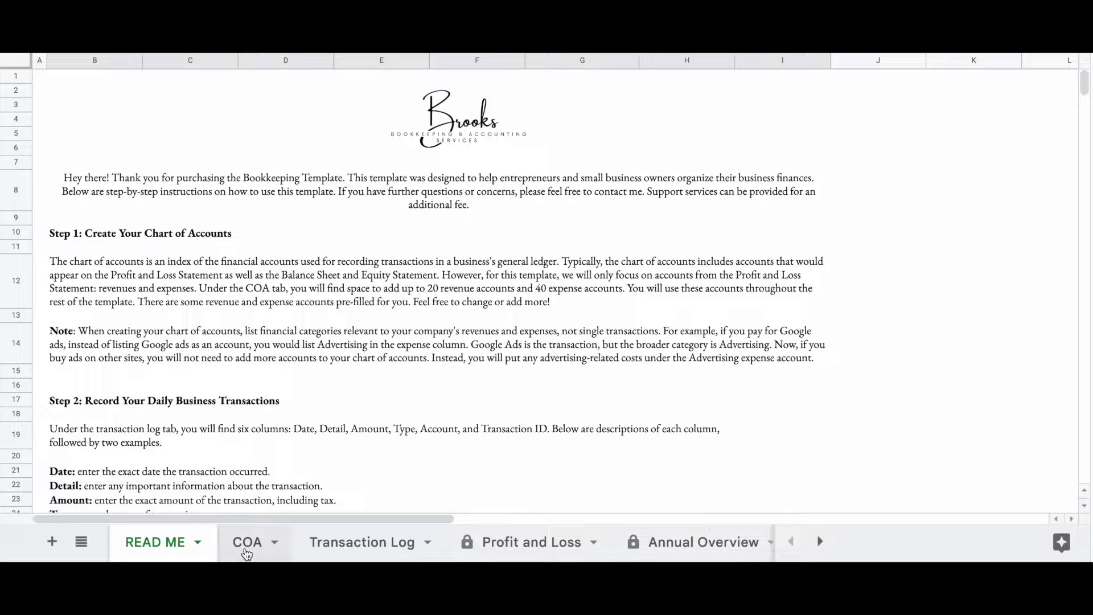
Step: Preview the COA, Transaction Log, Profit and Loss and Annual Overview sheets, ending on COA
{"action": "left_click", "coordinate": [246, 544]}
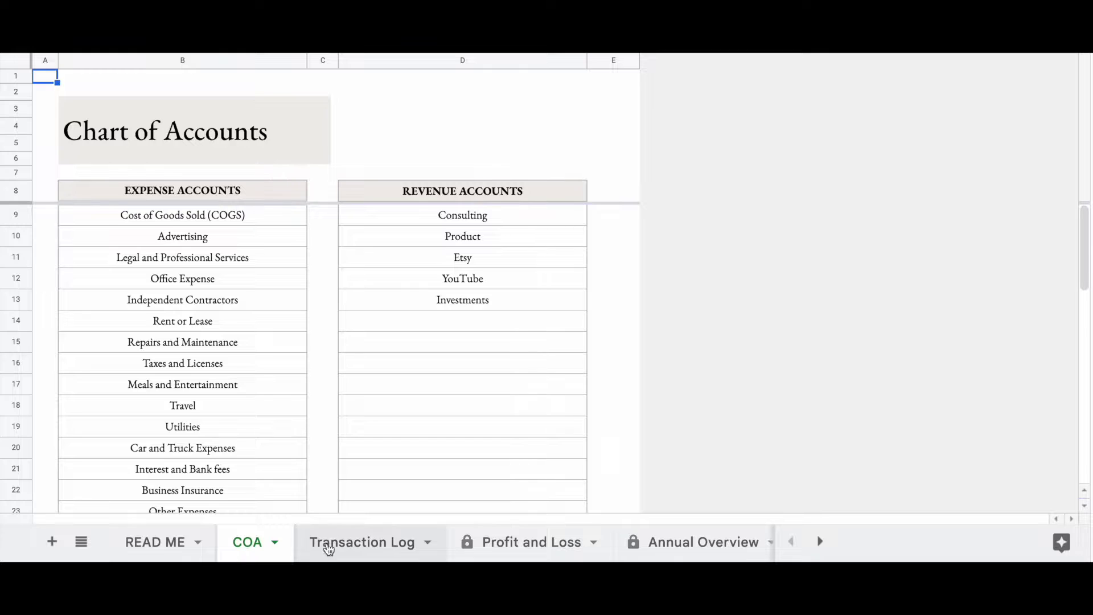
{"action": "left_click", "coordinate": [335, 553]}
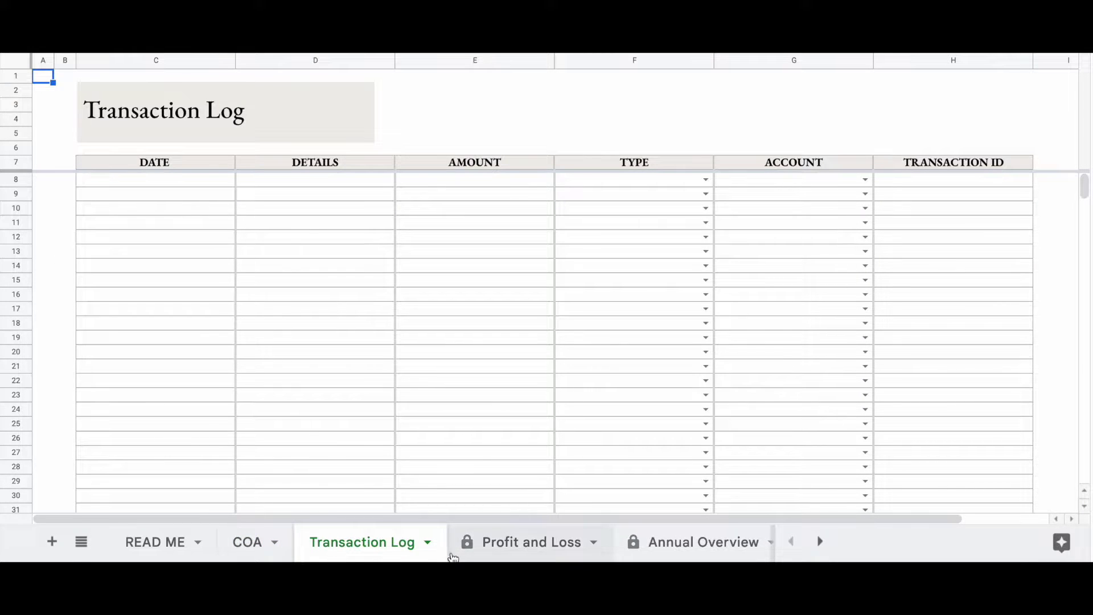
{"action": "left_click", "coordinate": [492, 556]}
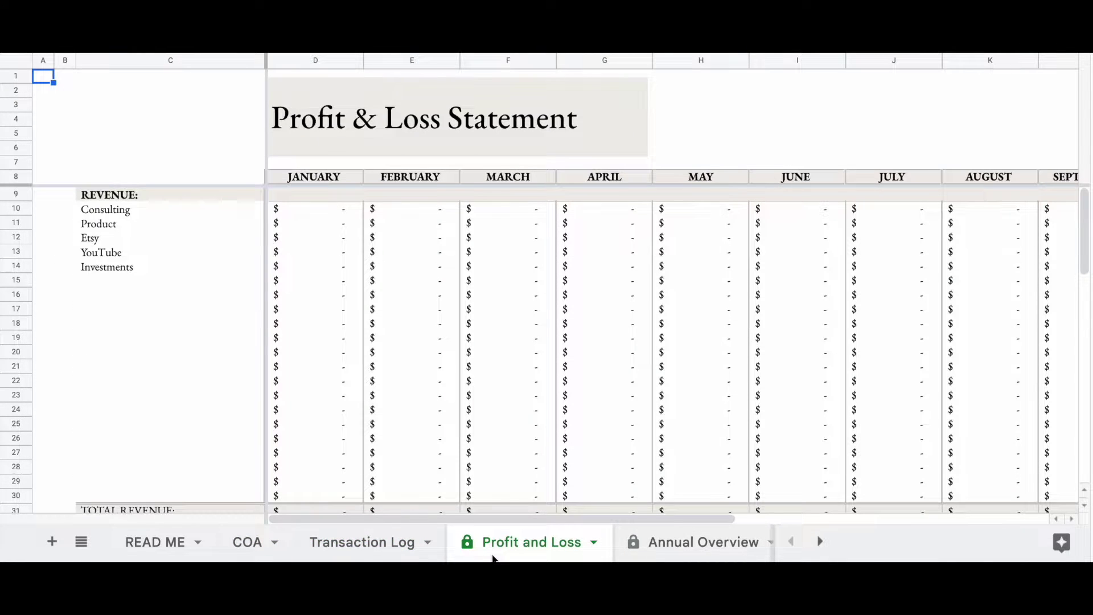
{"action": "left_click", "coordinate": [675, 555]}
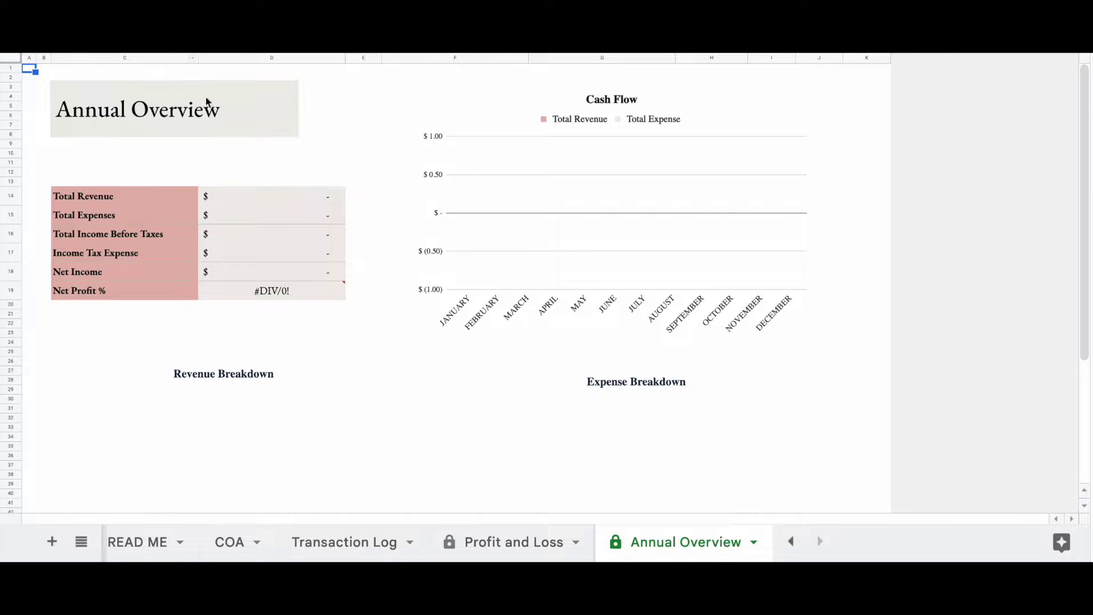
{"action": "left_click", "coordinate": [232, 552]}
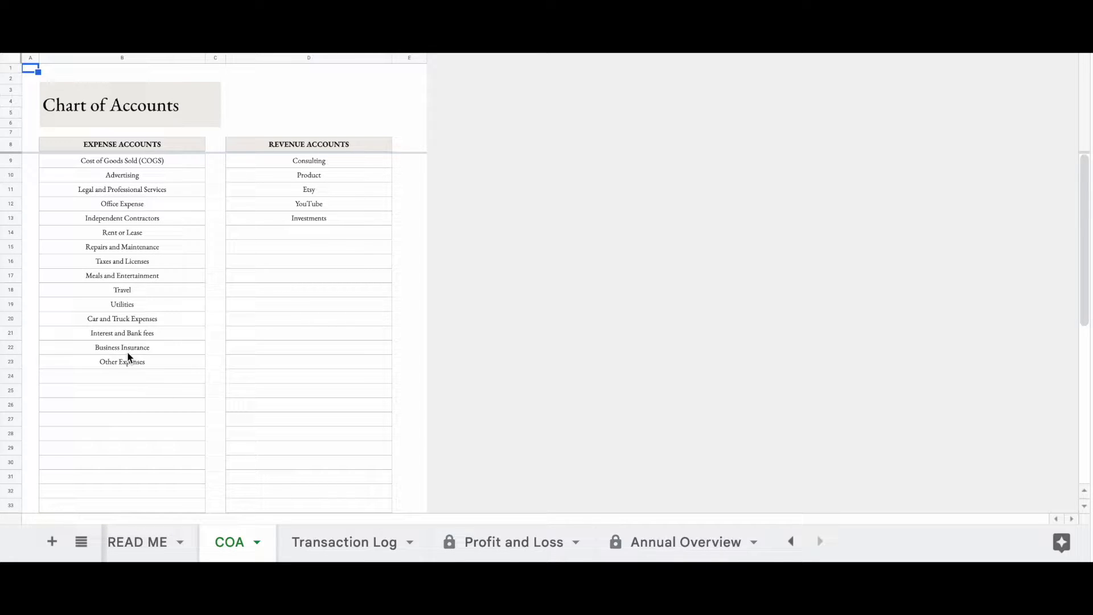
{"action": "left_click", "coordinate": [356, 550]}
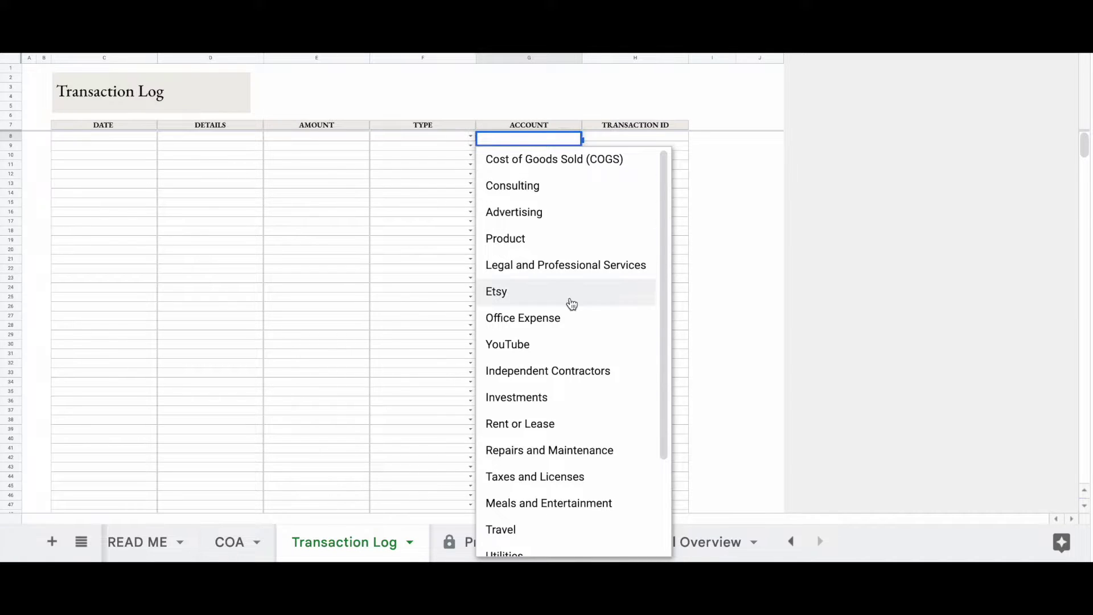
{"action": "scroll", "coordinate": [570, 302], "scroll_direction": "down", "scroll_amount": 5}
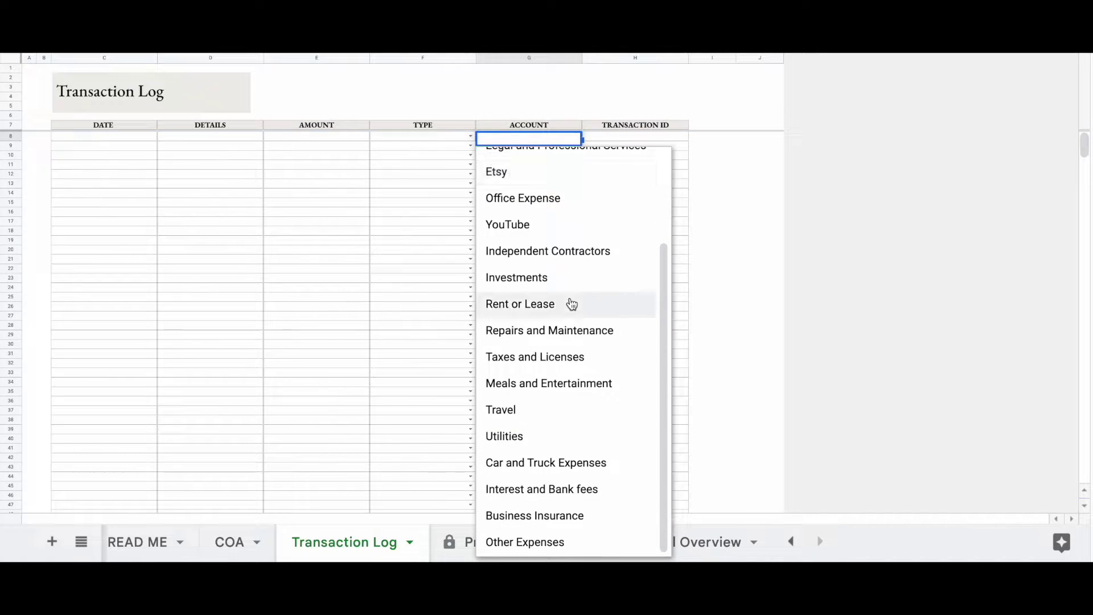
{"action": "scroll", "coordinate": [570, 302], "scroll_direction": "up", "scroll_amount": 4}
{"action": "scroll", "coordinate": [569, 342], "scroll_direction": "down", "scroll_amount": 4}
Step: Add Equipment in B24 as an expense account and Freelance in D14 as a revenue account
{"action": "left_click", "coordinate": [228, 550]}
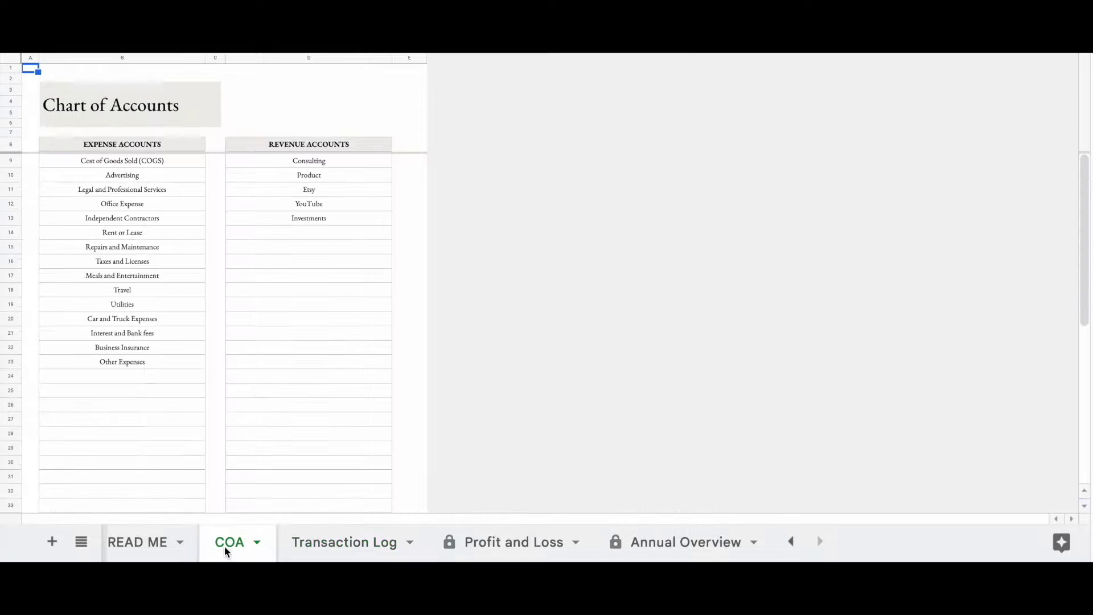
{"action": "left_click", "coordinate": [123, 376]}
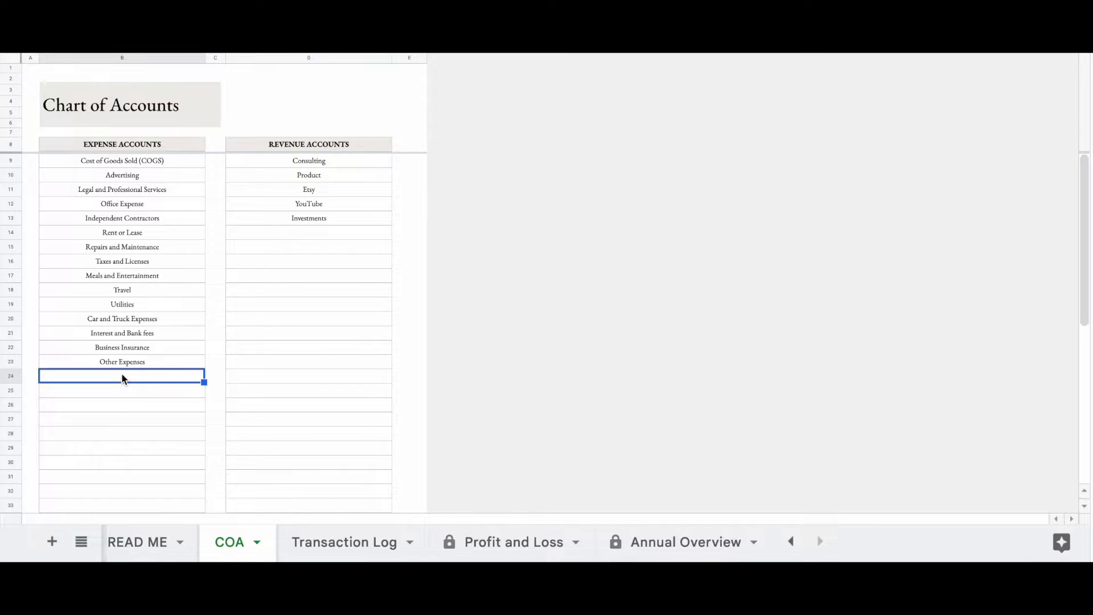
{"action": "type", "text": "Equi"}
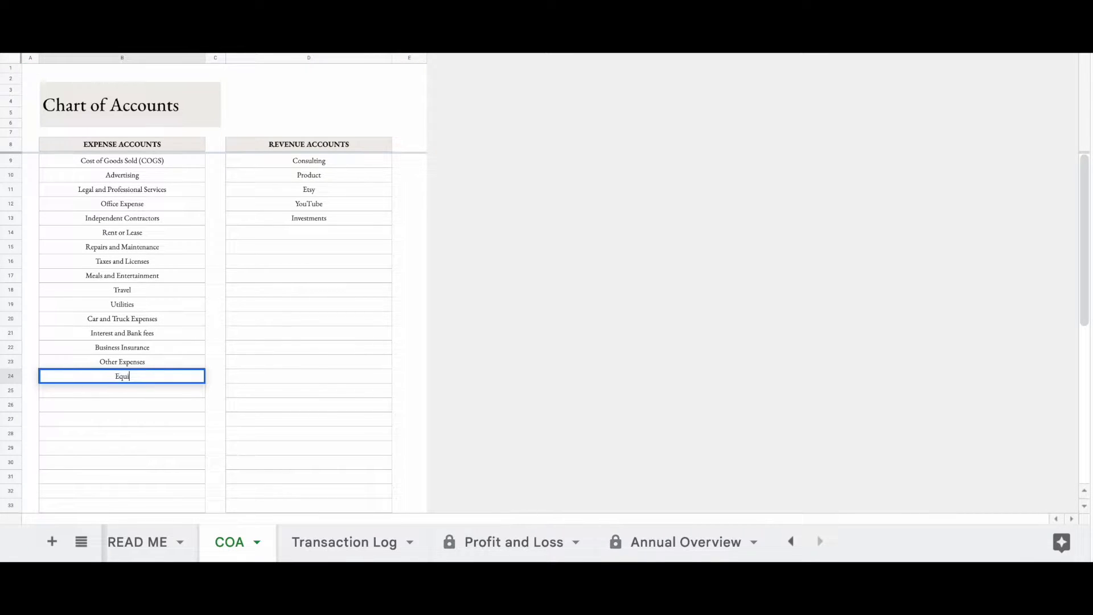
{"action": "type", "text": "pment"}
{"action": "left_click", "coordinate": [314, 234]}
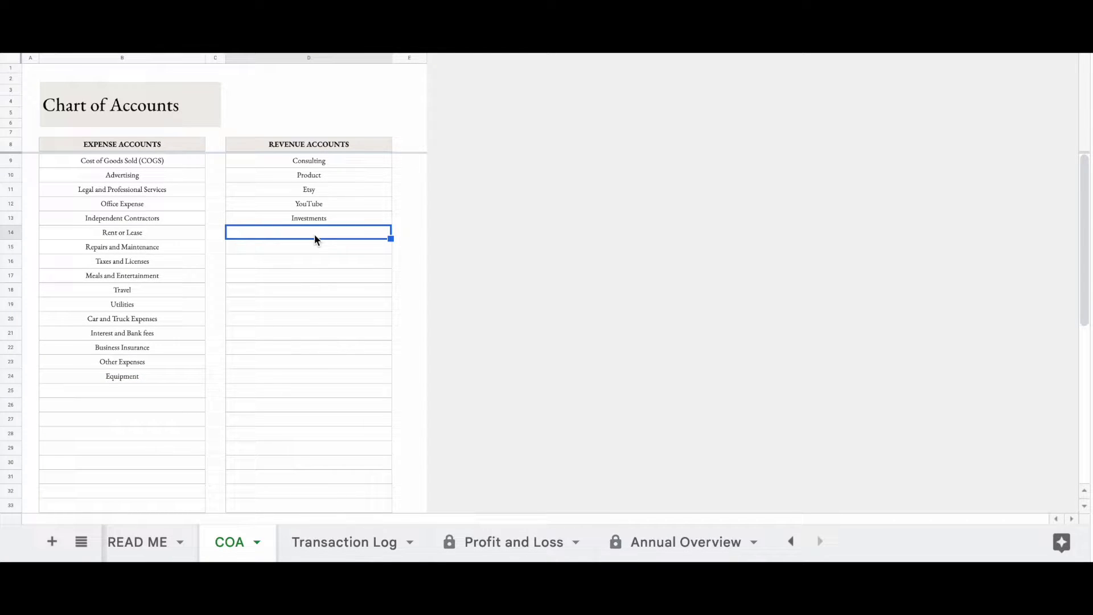
{"action": "type", "text": "Freel"}
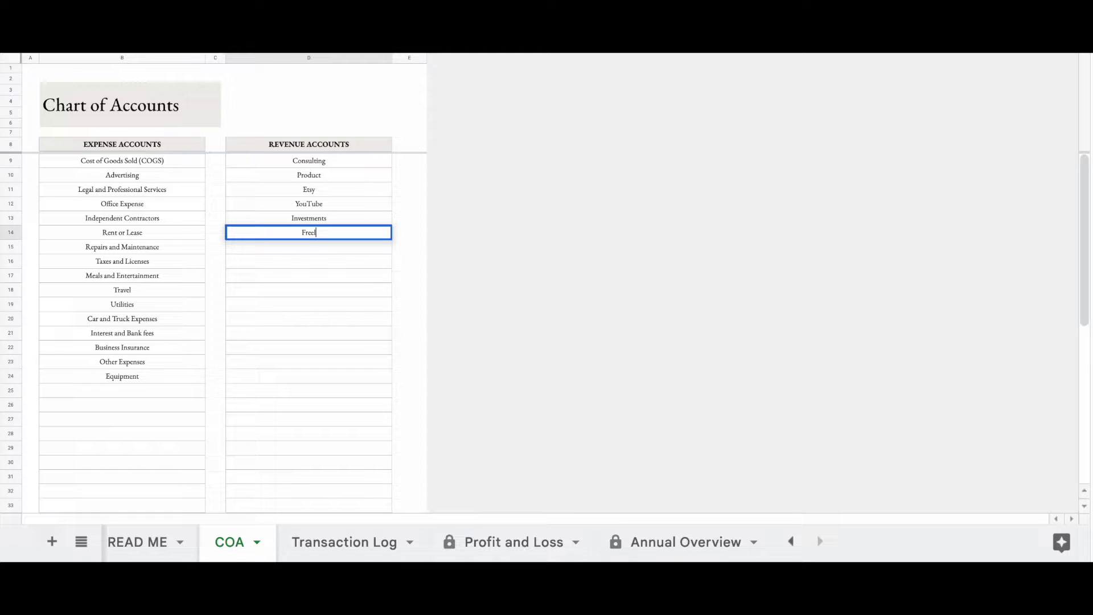
{"action": "type", "text": "ance"}
{"action": "left_click", "coordinate": [422, 265]}
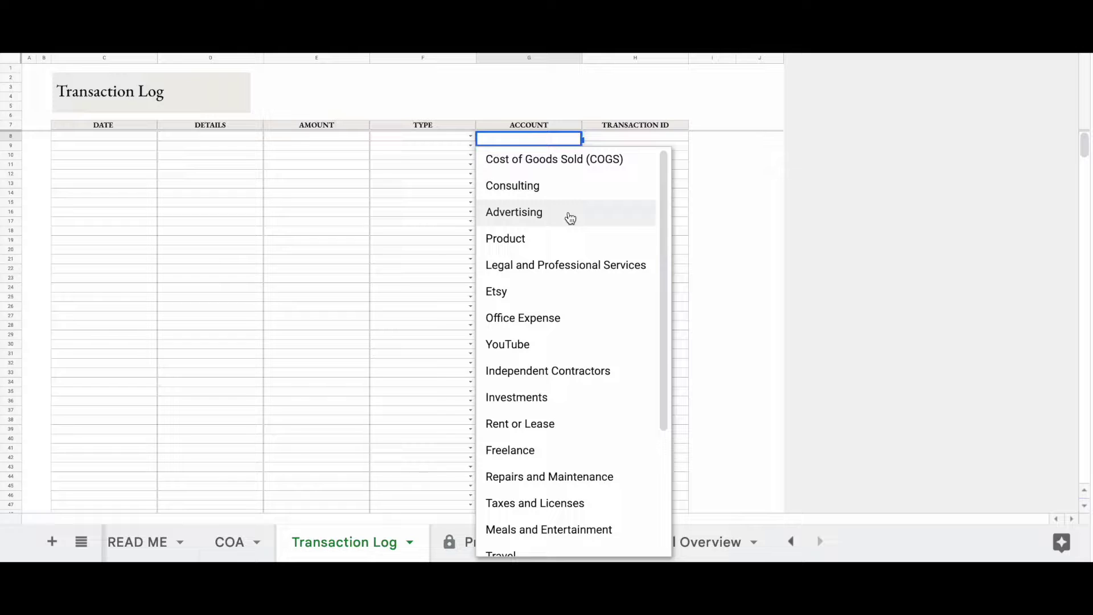
{"action": "scroll", "coordinate": [569, 217], "scroll_direction": "down", "scroll_amount": 5}
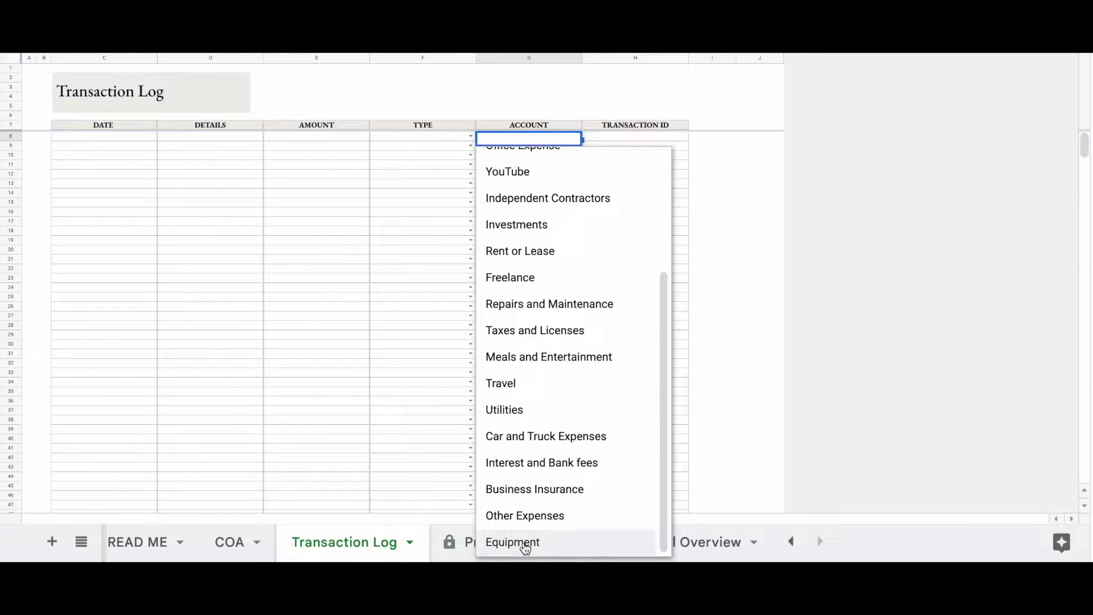
{"action": "scroll", "coordinate": [541, 454], "scroll_direction": "up", "scroll_amount": 4}
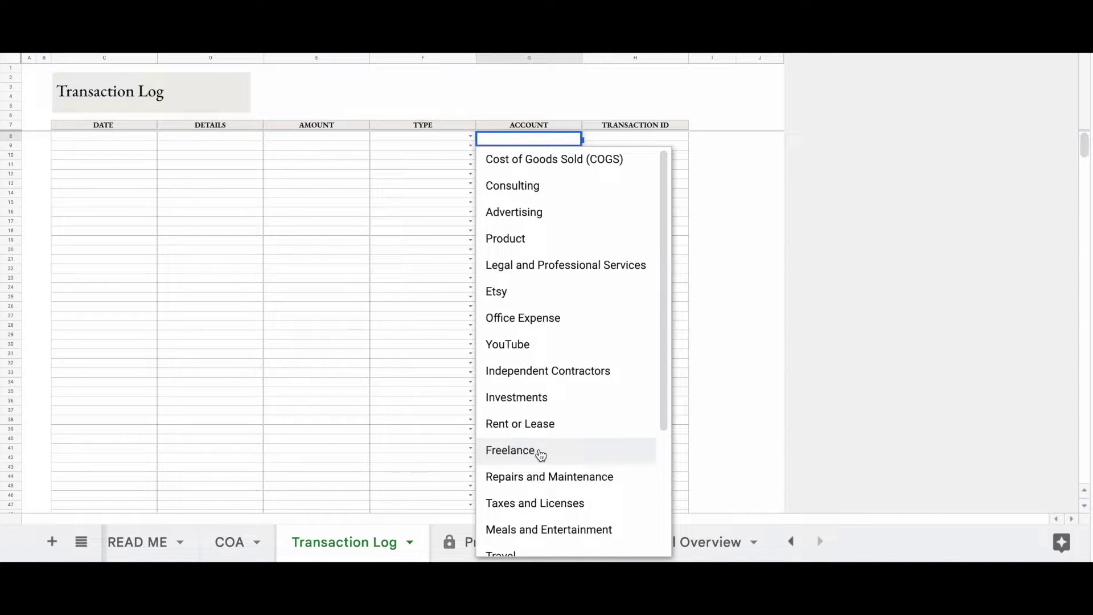
{"action": "left_click", "coordinate": [227, 547]}
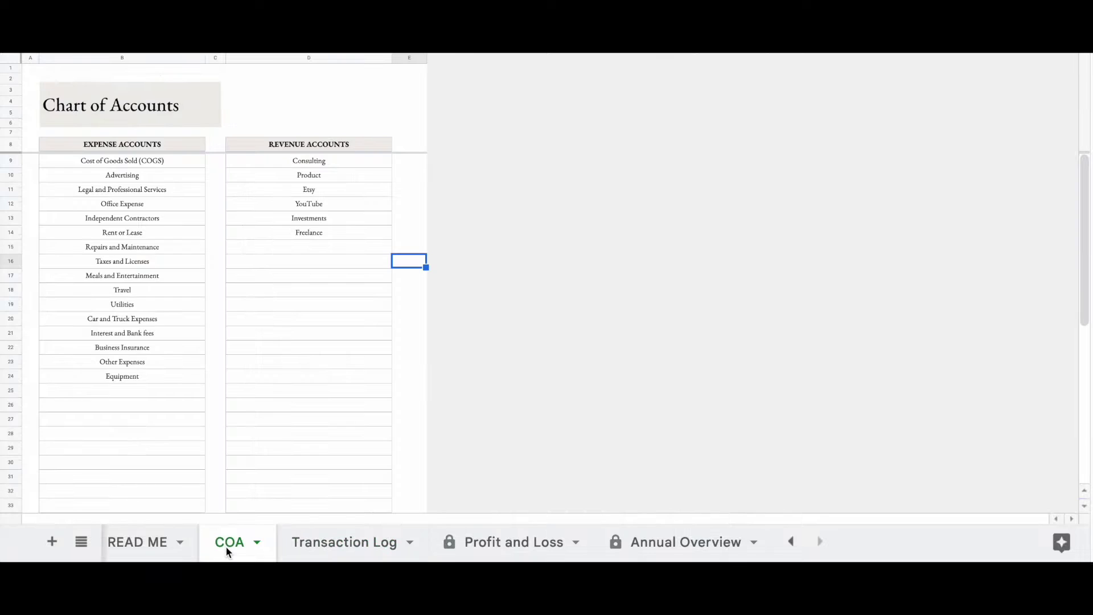
{"action": "left_click", "coordinate": [342, 543]}
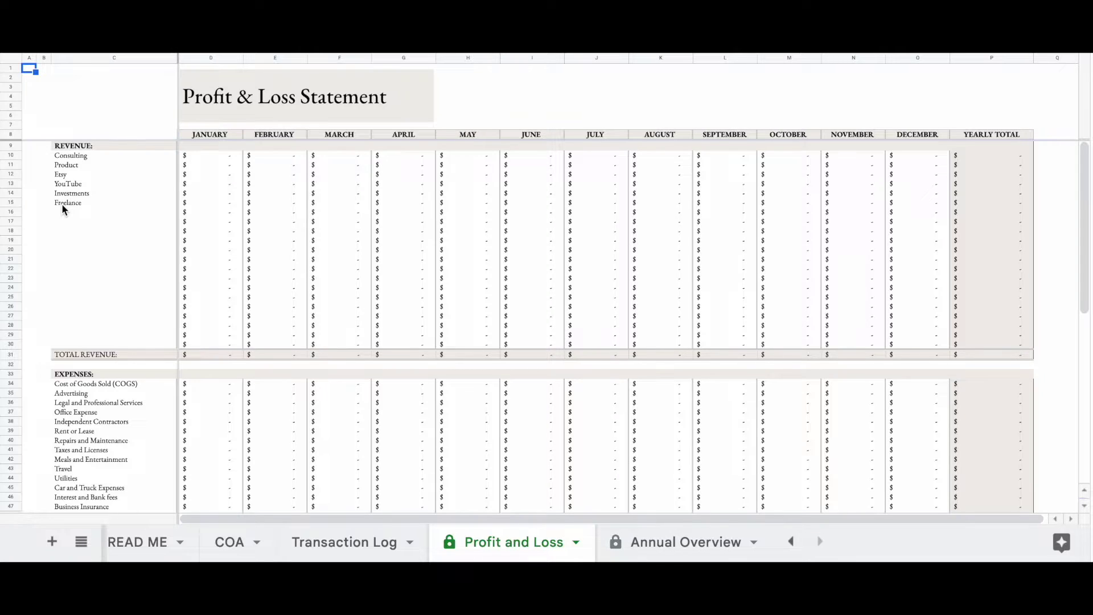
{"action": "scroll", "coordinate": [62, 205], "scroll_direction": "down", "scroll_amount": 5}
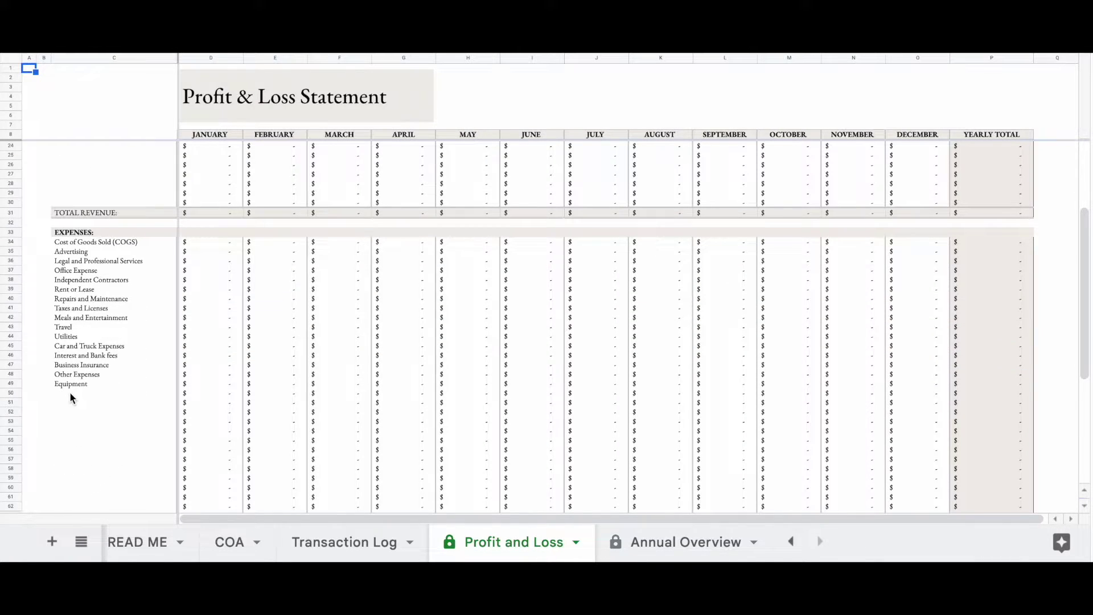
{"action": "scroll", "coordinate": [70, 390], "scroll_direction": "up", "scroll_amount": 5}
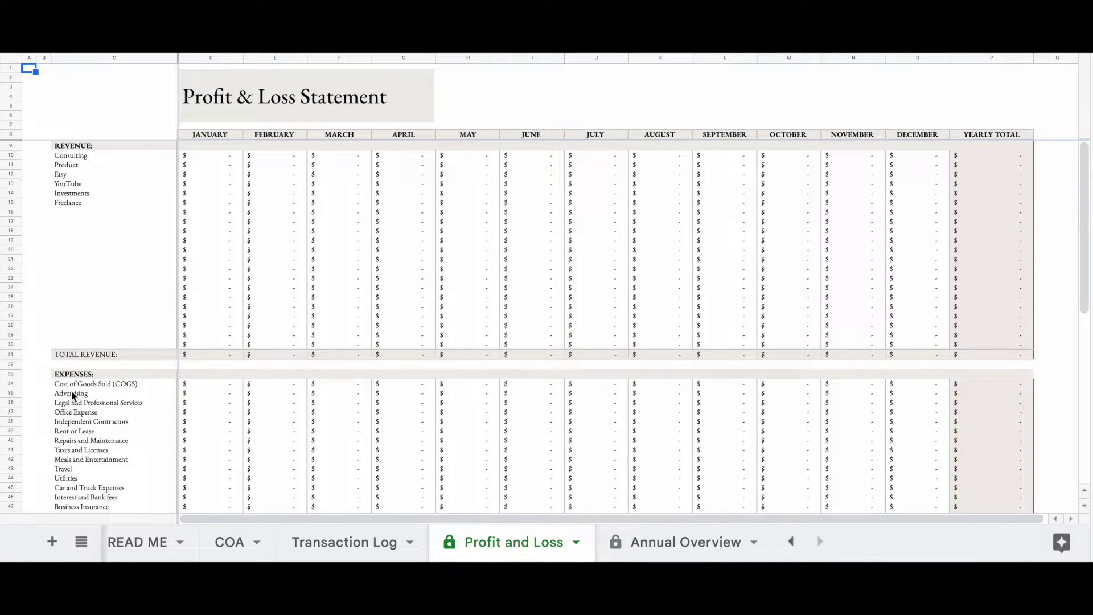
Step: Switch to the Transaction Log sheet to start the first entry dated 1/1/2022
{"action": "left_click", "coordinate": [316, 545]}
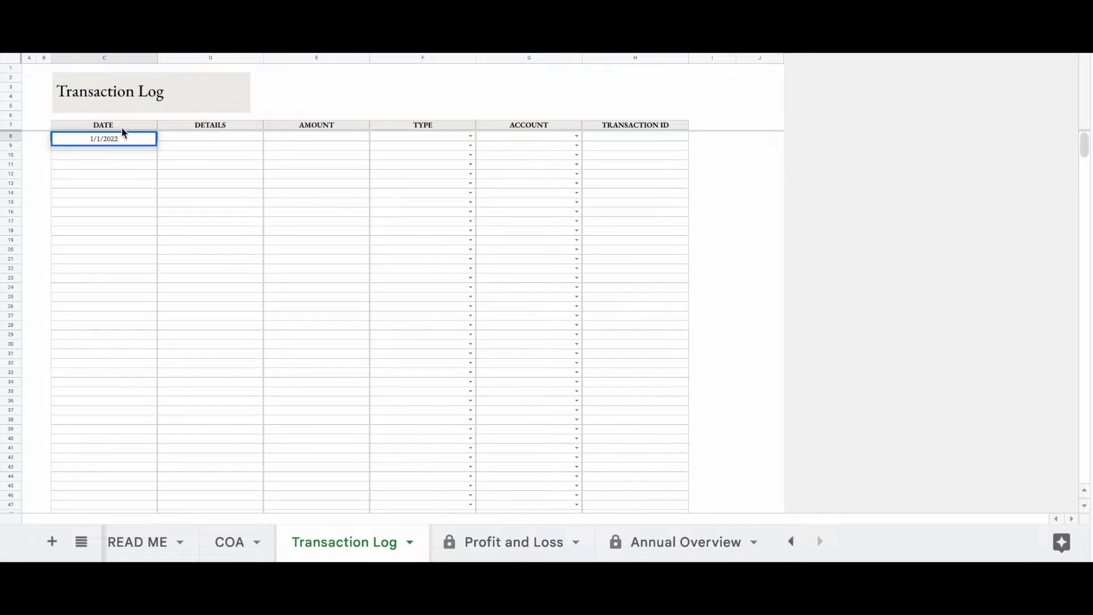
Step: Record Office Space as a $2,000.00 EXPENSE charged to the Rent or Lease account
{"action": "left_click", "coordinate": [176, 139]}
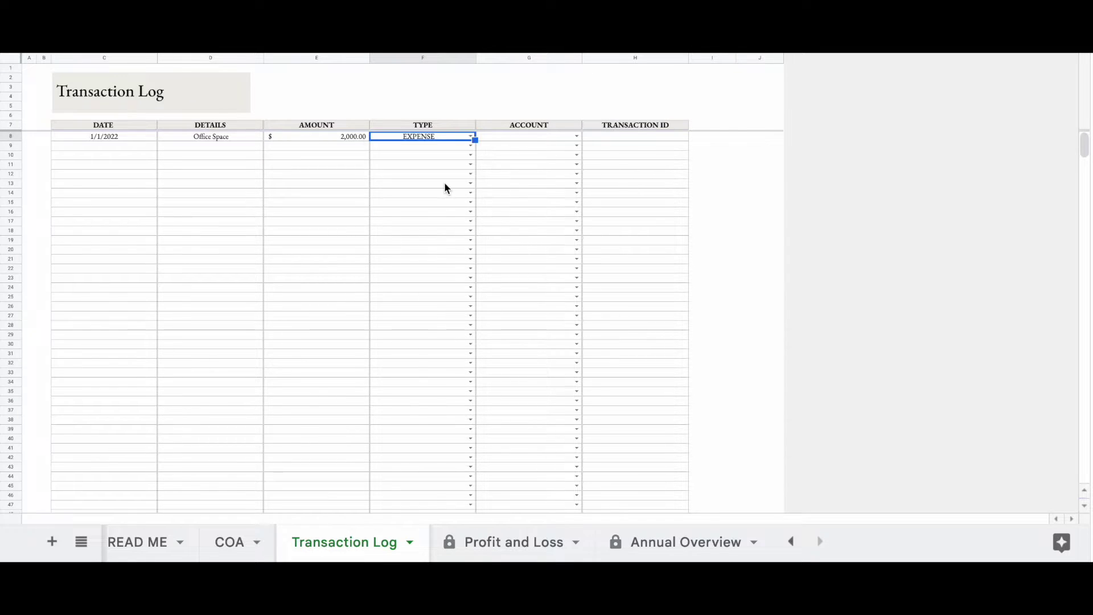
{"action": "left_click", "coordinate": [576, 137]}
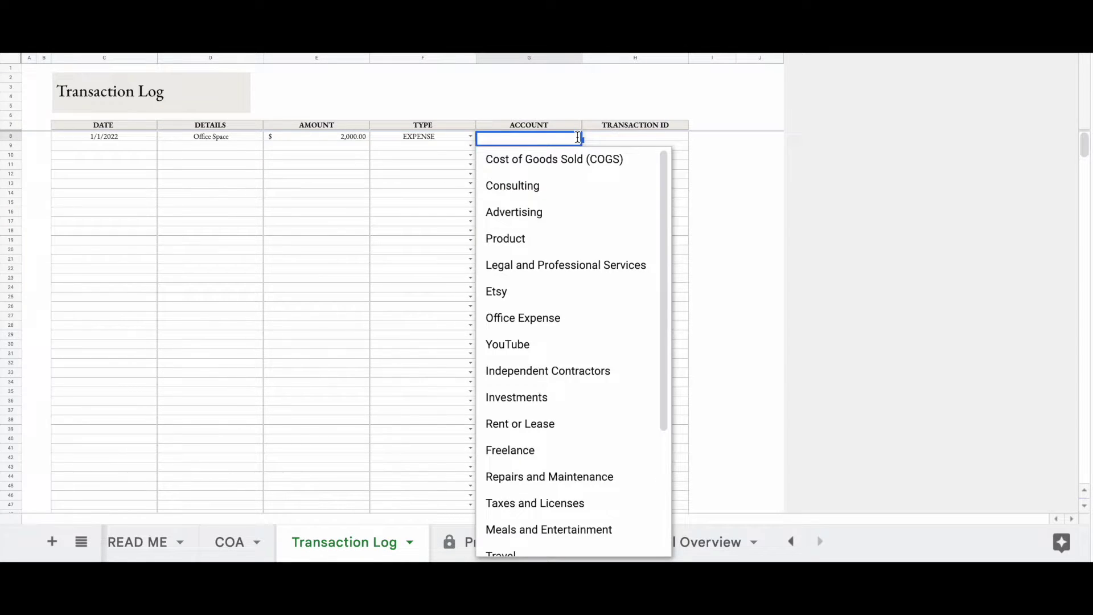
{"action": "left_click", "coordinate": [559, 433]}
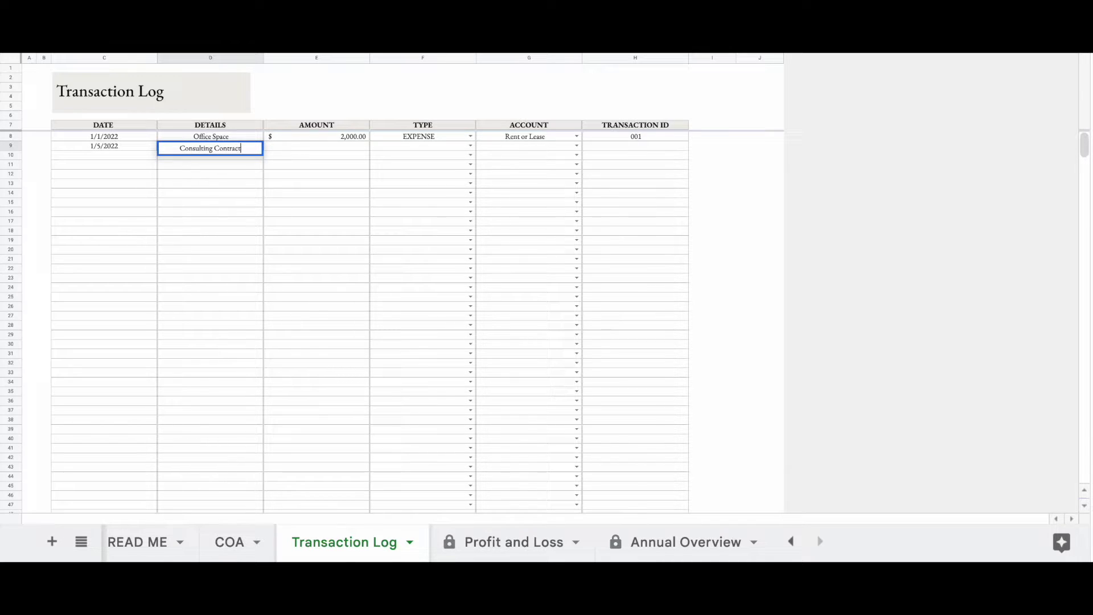
Step: Enter 5000 as the Consulting Contract amount and view the Profit and Loss sheet
{"action": "left_click", "coordinate": [294, 147]}
{"action": "type", "text": "5000"}
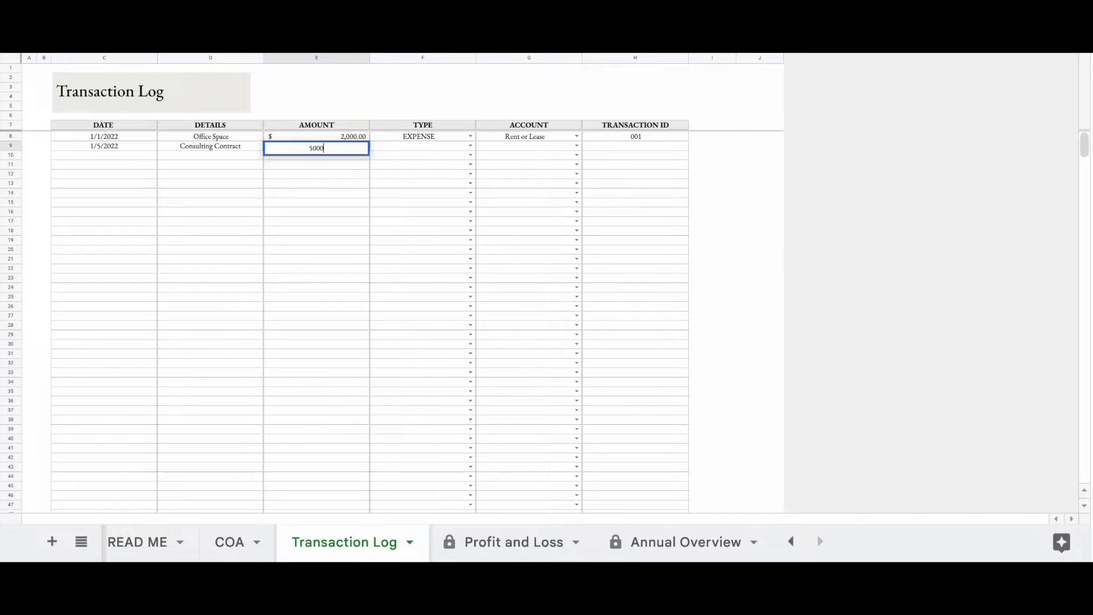
{"action": "key", "text": "Return"}
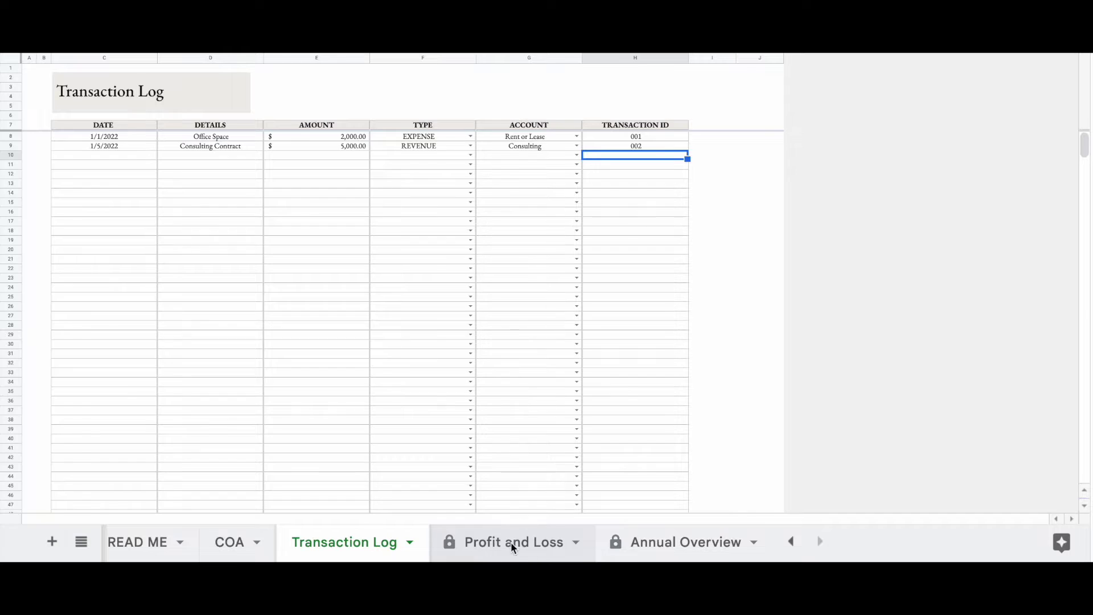
{"action": "left_click", "coordinate": [511, 542]}
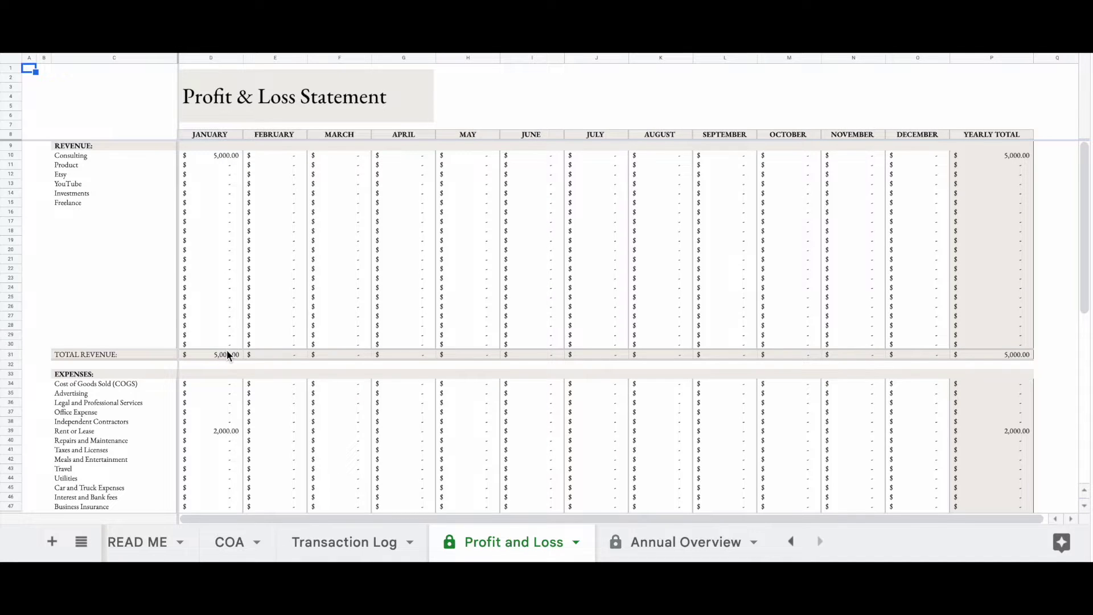
Step: Scroll the Profit and Loss statement down to January's expenses and $2,400.00 net income
{"action": "scroll", "coordinate": [227, 350], "scroll_direction": "down", "scroll_amount": 4}
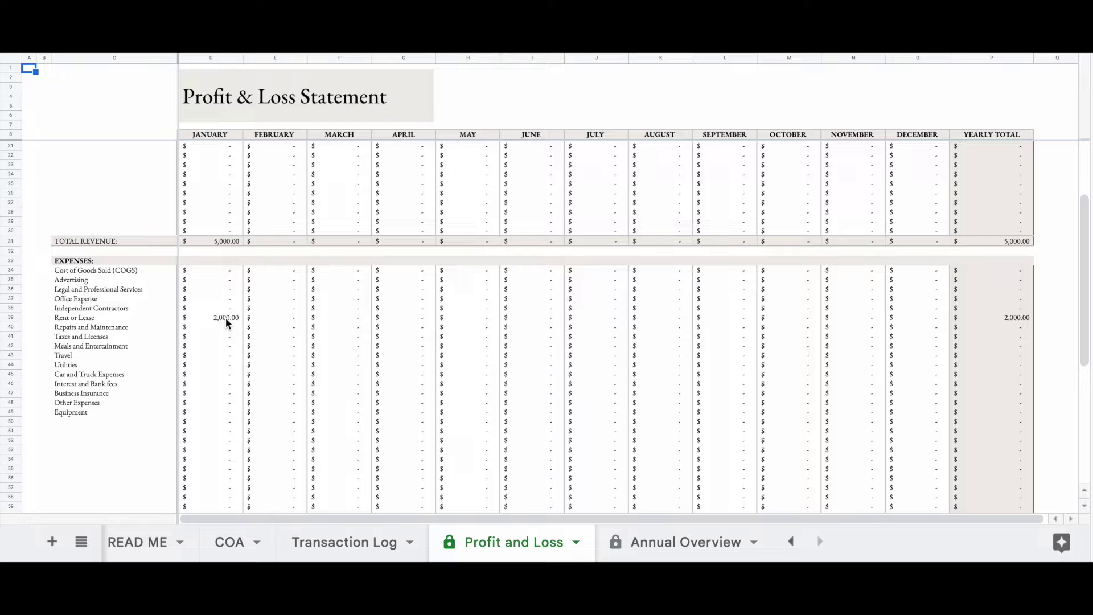
{"action": "scroll", "coordinate": [225, 318], "scroll_direction": "down", "scroll_amount": 8}
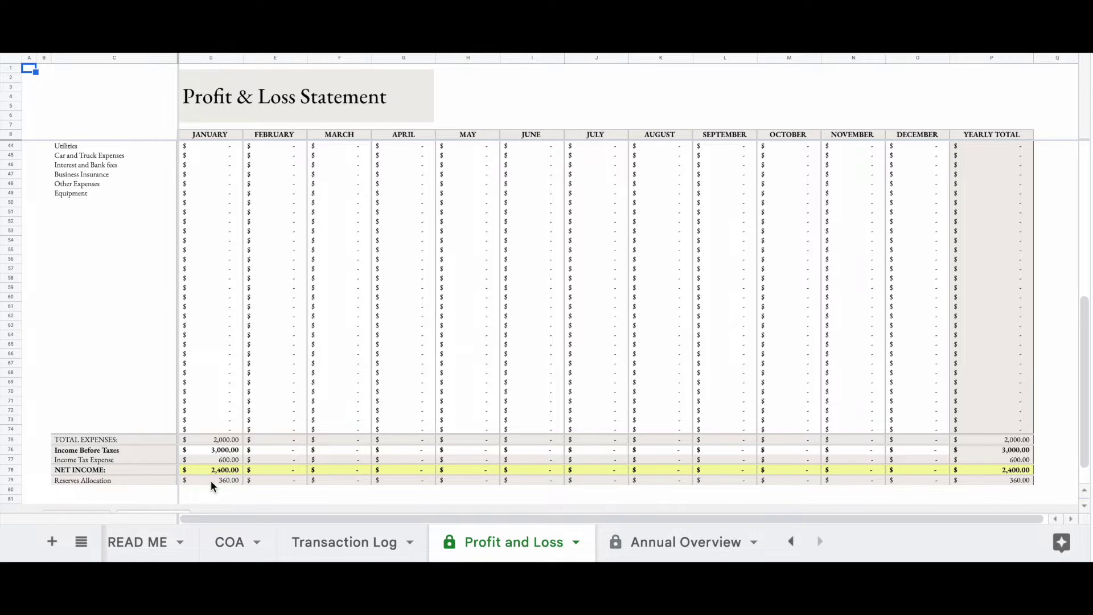
Step: Select January's 360.00 Reserves Allocation value below the 2,400.00 net income
{"action": "left_click", "coordinate": [211, 481]}
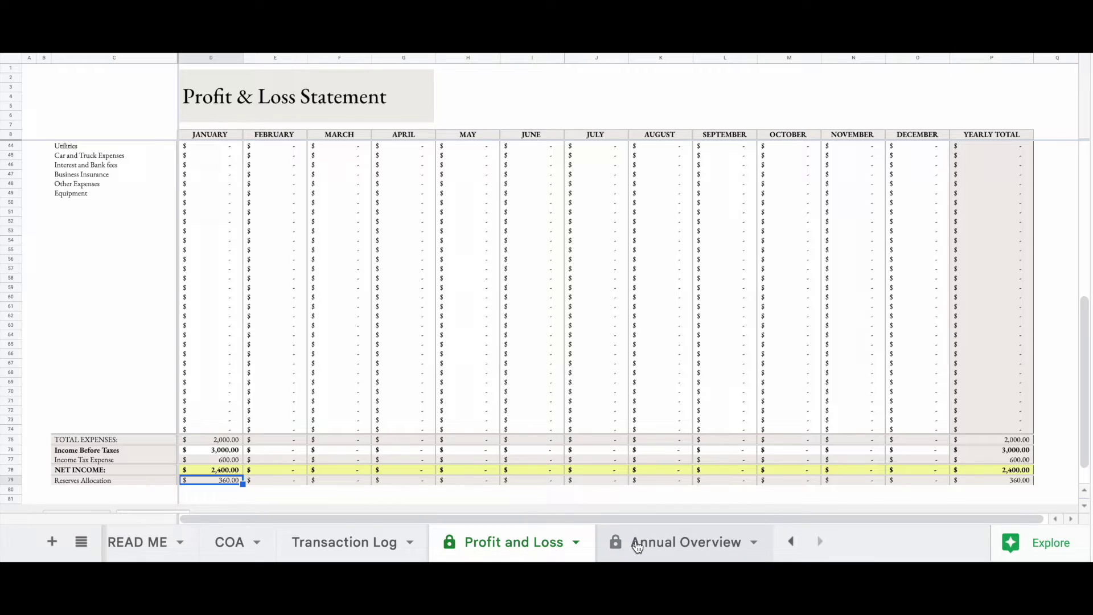
Step: Switch to the Annual Overview showing $5,000.00 revenue and 48.00% net profit
{"action": "left_click", "coordinate": [636, 539]}
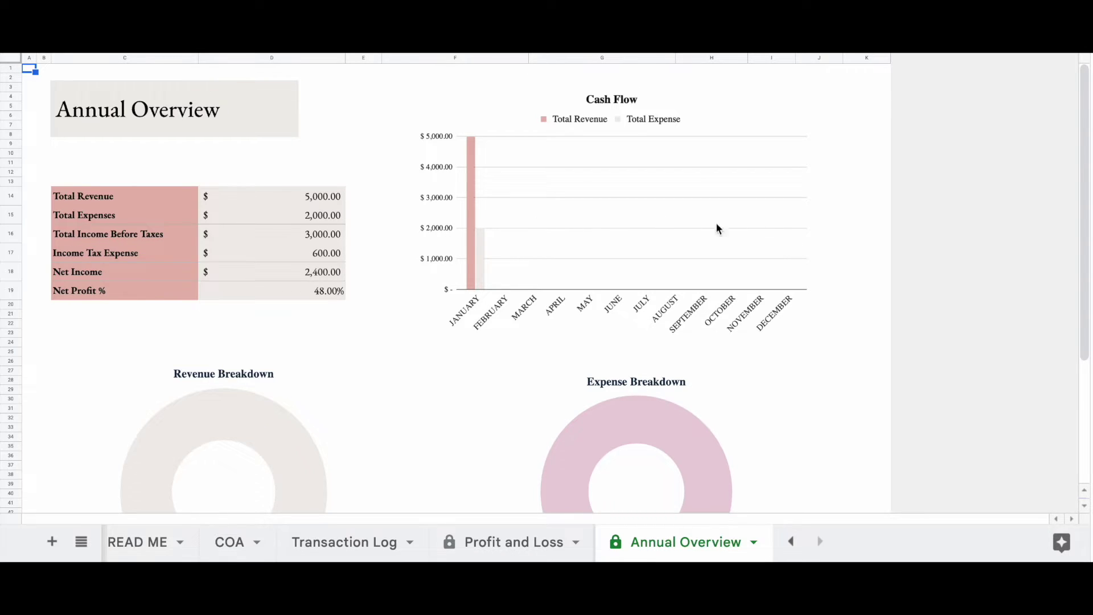
Step: Scroll the Annual Overview down to the Revenue and Expense Breakdown donut charts
{"action": "scroll", "coordinate": [638, 231], "scroll_direction": "down", "scroll_amount": 5}
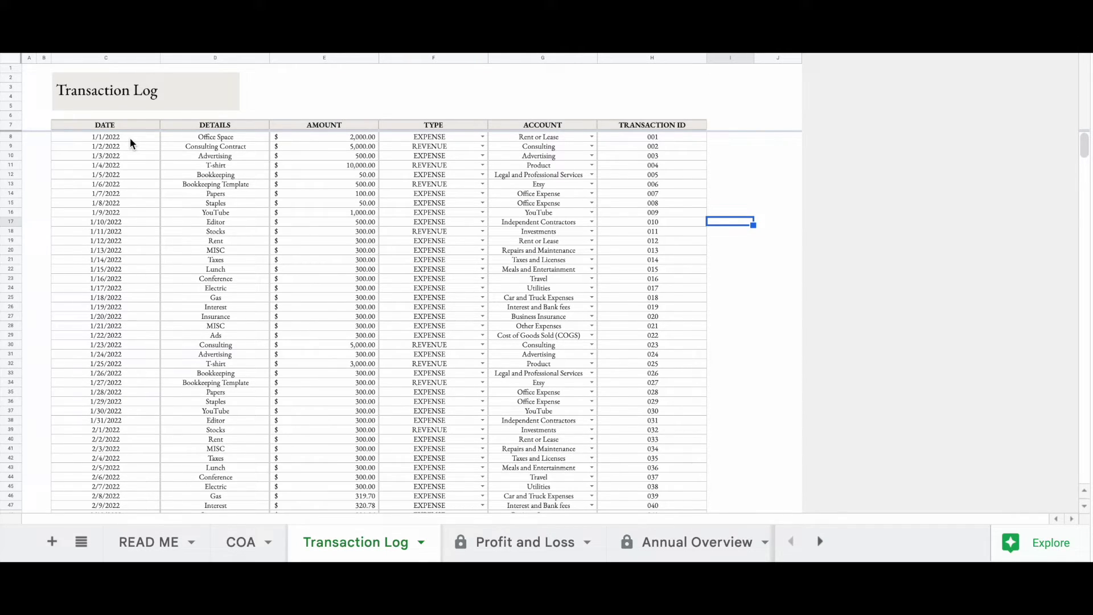
Step: Scroll through the Transaction Log's sample entries, ending near Gas and Interest (ID 040)
{"action": "scroll", "coordinate": [130, 138], "scroll_direction": "down", "scroll_amount": 20}
{"action": "scroll", "coordinate": [130, 138], "scroll_direction": "down", "scroll_amount": 20}
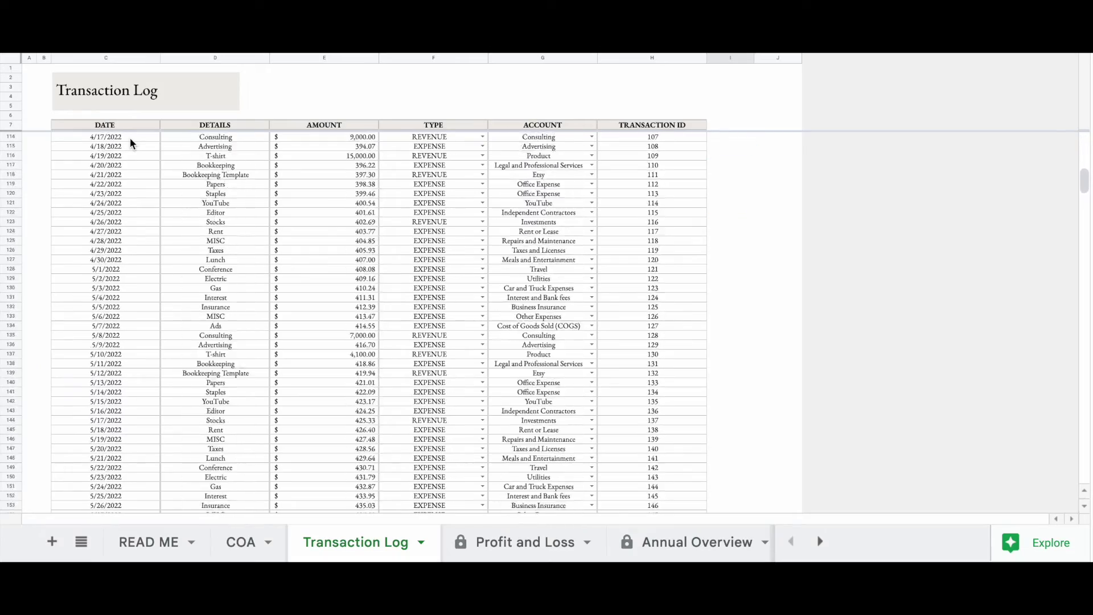
{"action": "scroll", "coordinate": [130, 138], "scroll_direction": "down", "scroll_amount": 20}
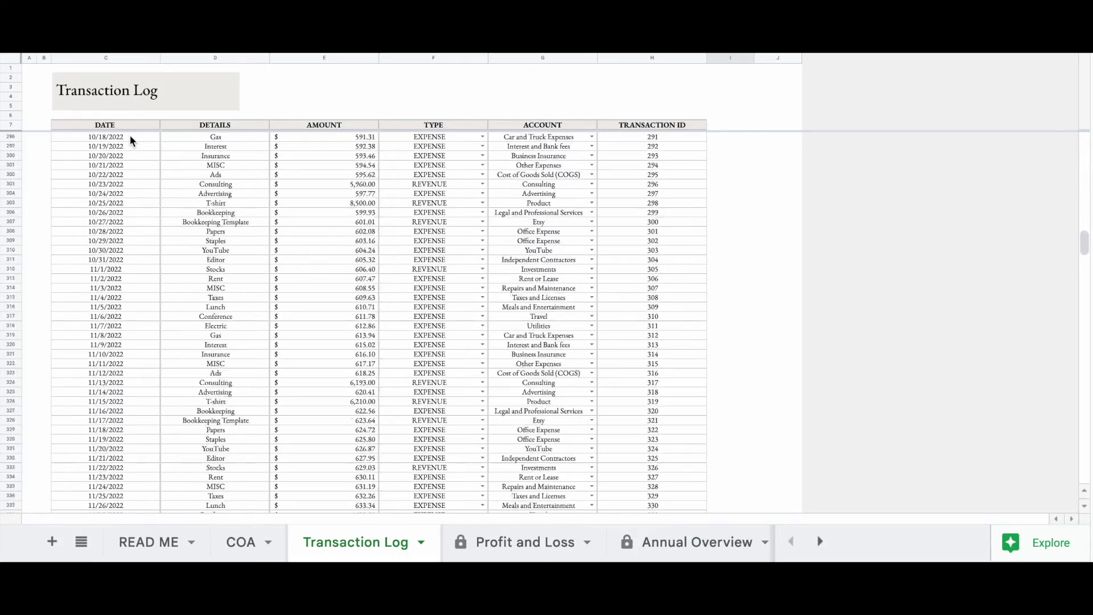
{"action": "scroll", "coordinate": [129, 138], "scroll_direction": "up", "scroll_amount": 4}
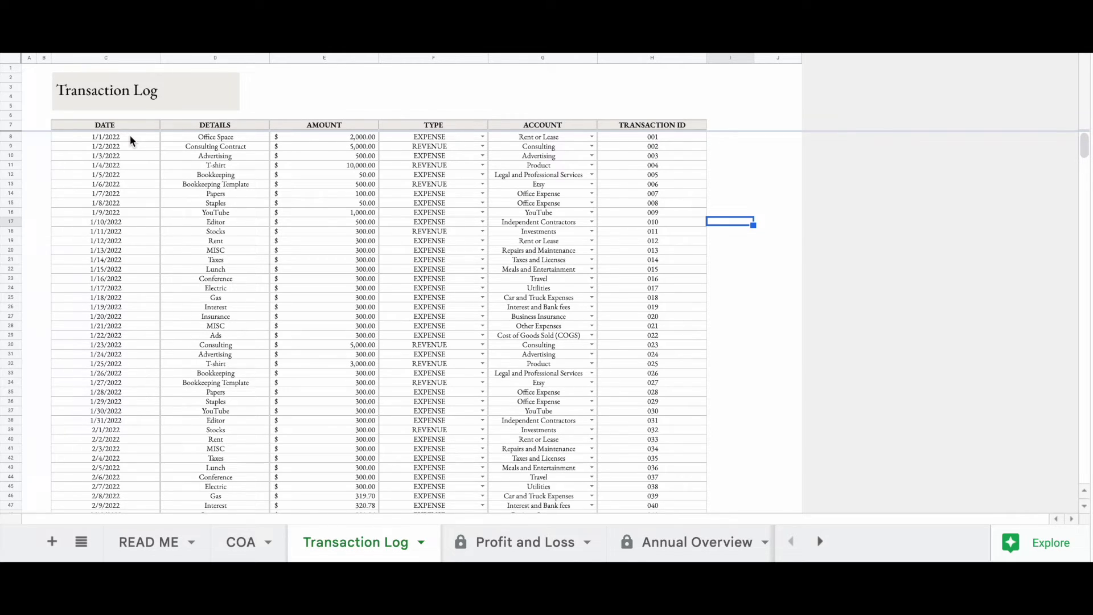
Step: Compare the Profit and Loss Consulting revenue row with the 1/2/2022 Consulting Contract transaction
{"action": "left_click", "coordinate": [506, 557]}
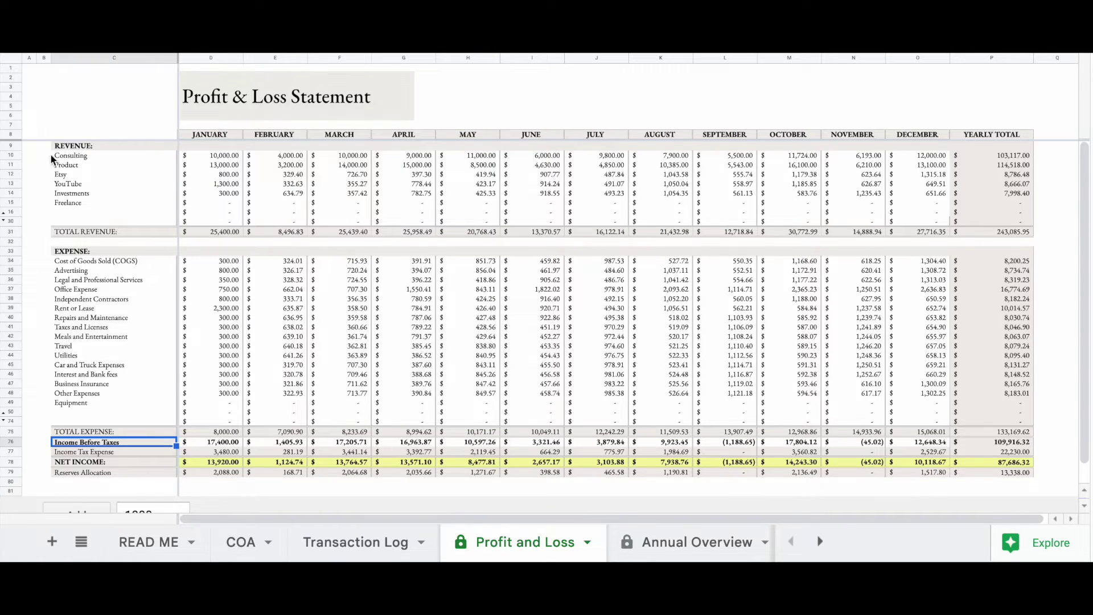
{"action": "left_click", "coordinate": [10, 155]}
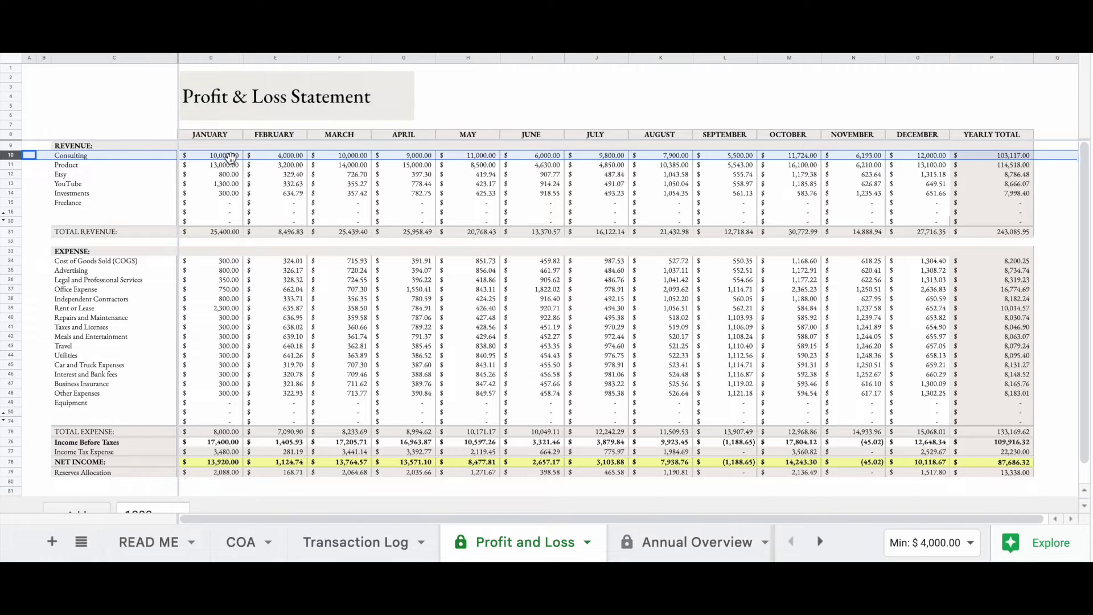
{"action": "left_click", "coordinate": [355, 542]}
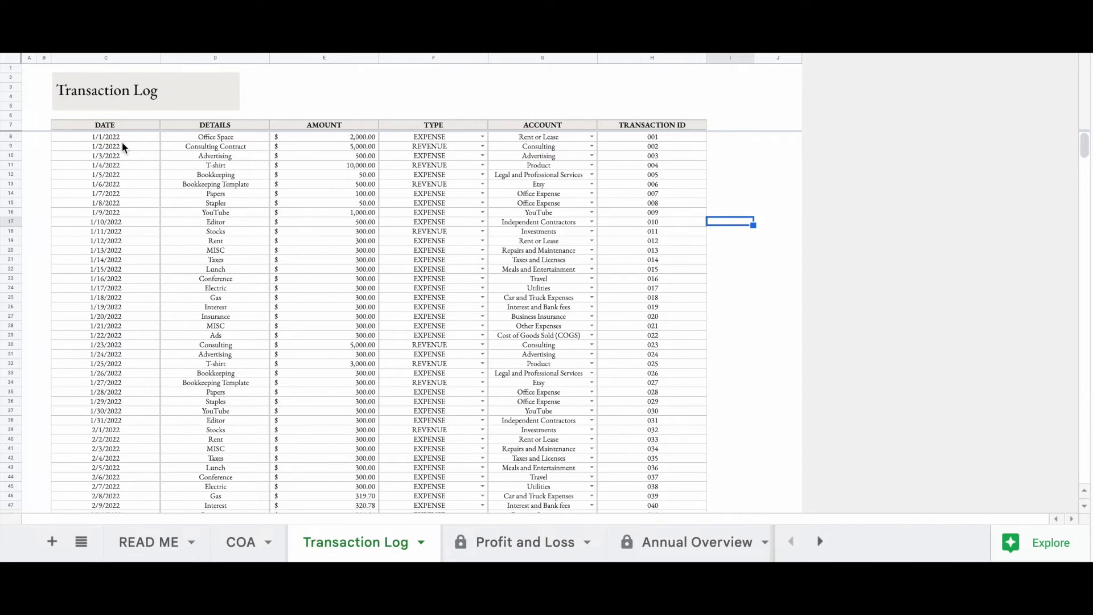
{"action": "left_click", "coordinate": [12, 146]}
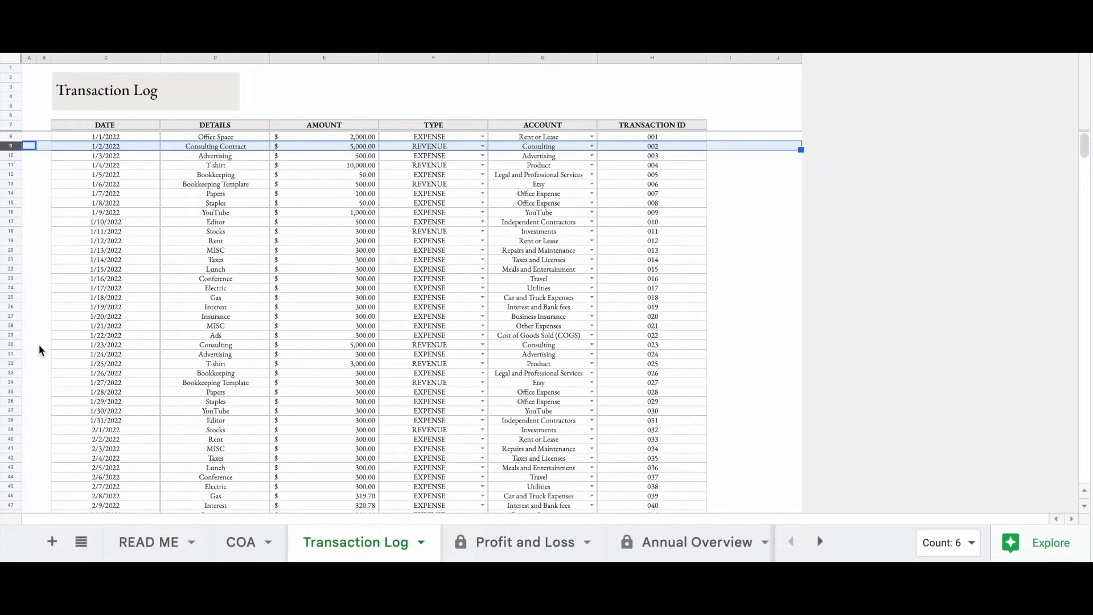
Step: Check the 1/23/2022 Consulting transaction, then go back to the Profit and Loss statement
{"action": "left_click", "coordinate": [12, 345]}
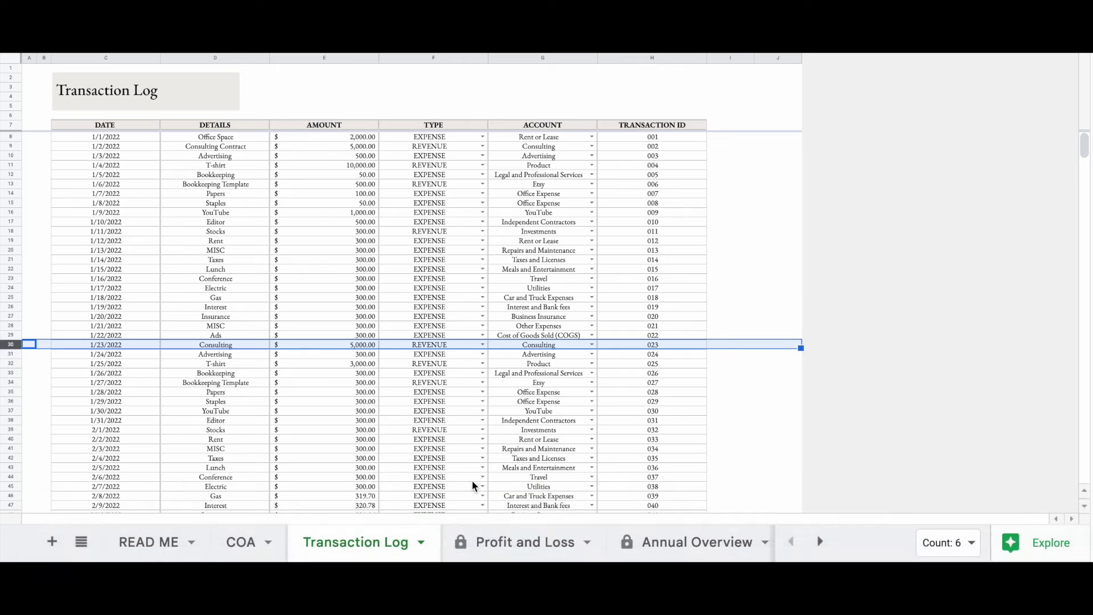
{"action": "left_click", "coordinate": [494, 541]}
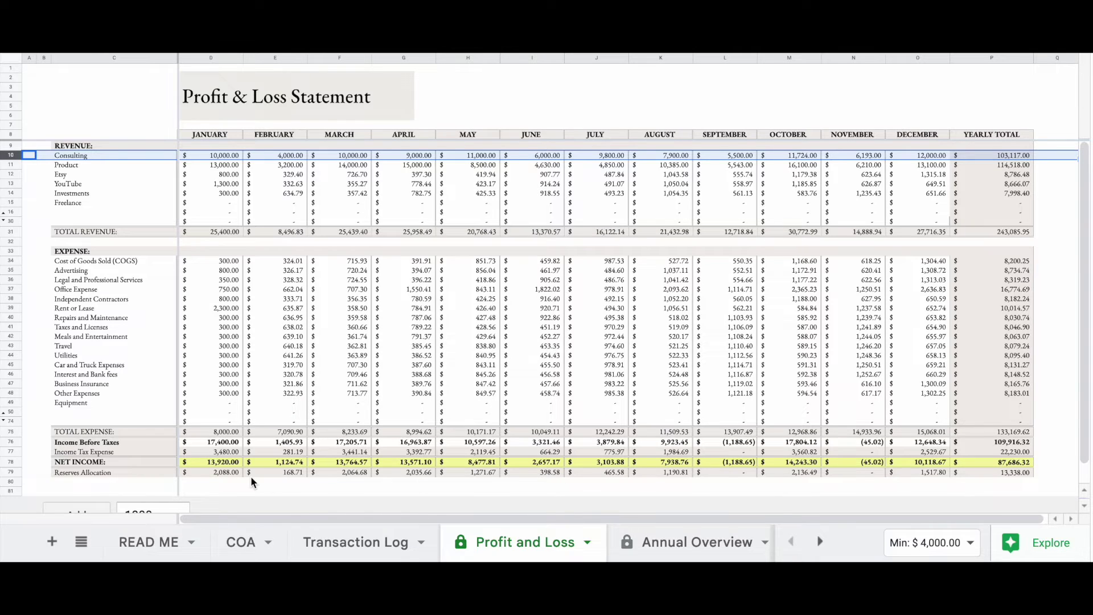
{"action": "left_click", "coordinate": [84, 454]}
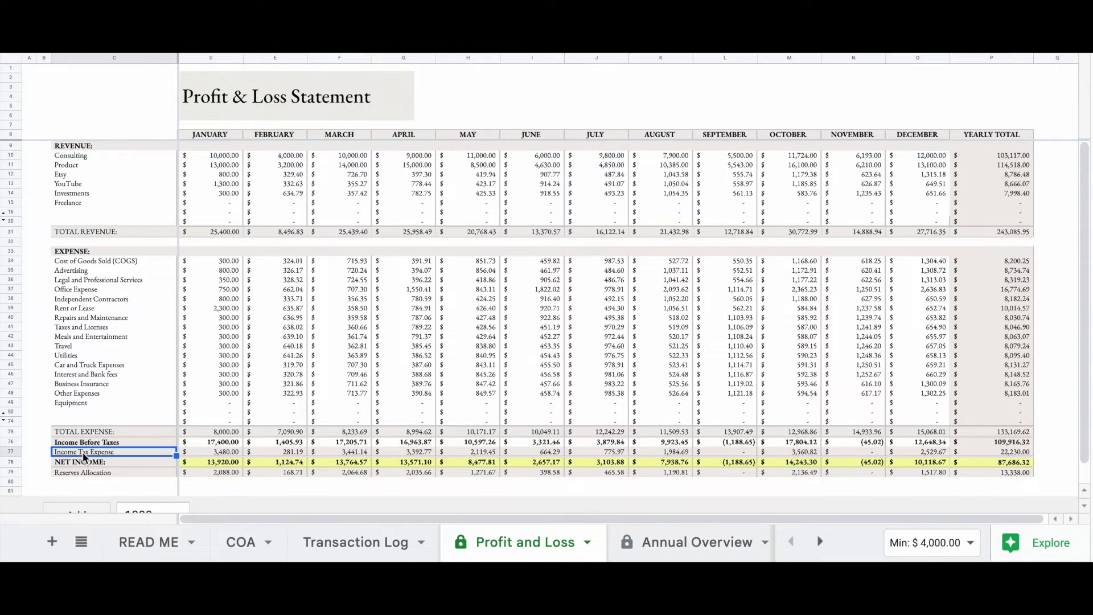
{"action": "left_click", "coordinate": [12, 453]}
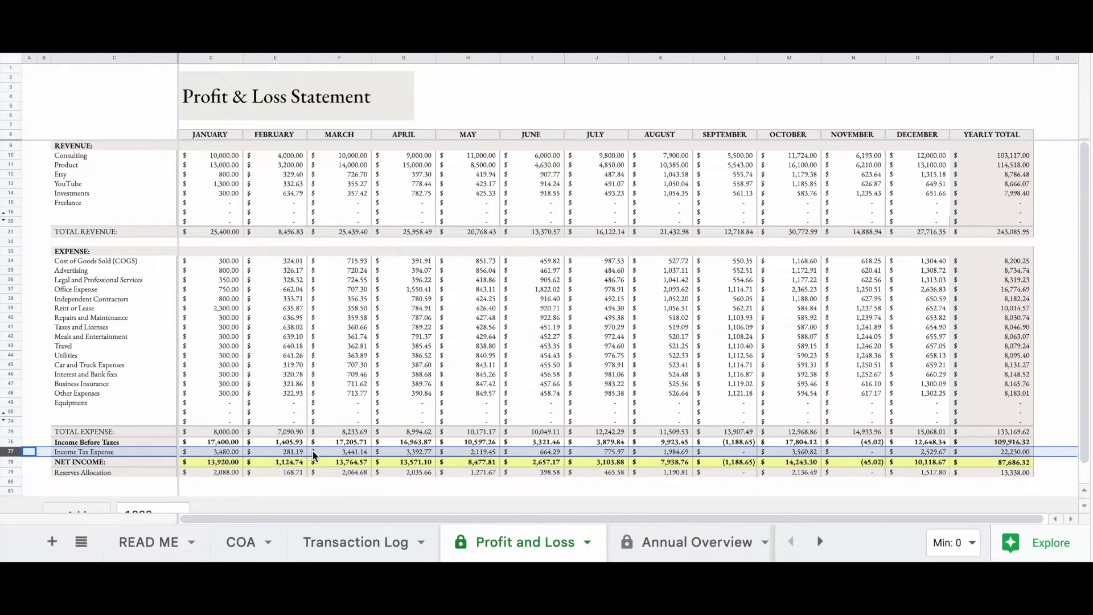
{"action": "left_click", "coordinate": [734, 453]}
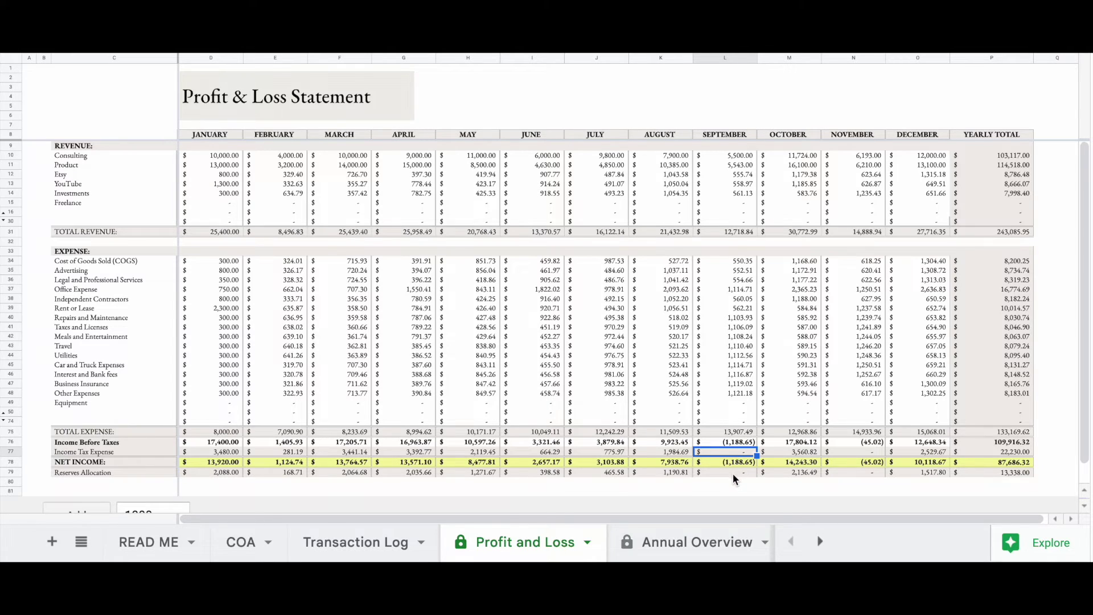
{"action": "left_click", "coordinate": [732, 473]}
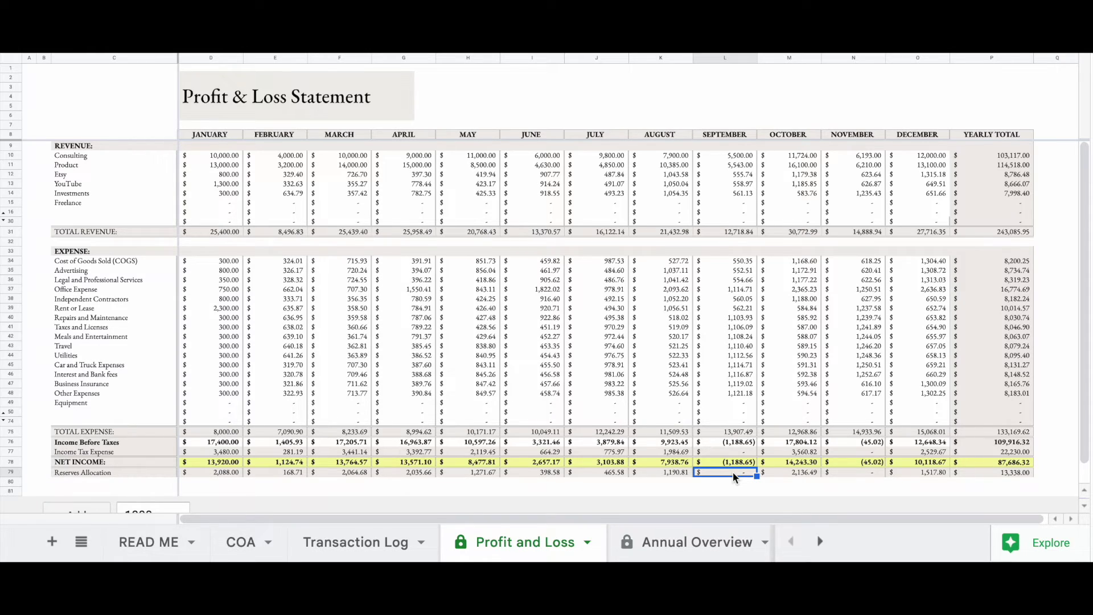
{"action": "left_click", "coordinate": [867, 451]}
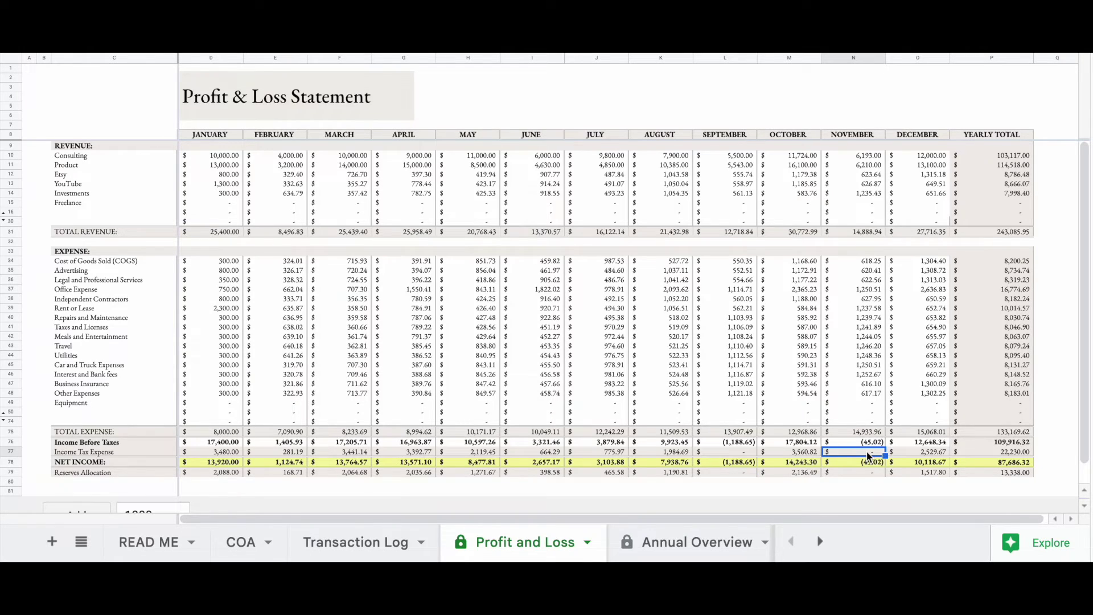
{"action": "left_click", "coordinate": [863, 471]}
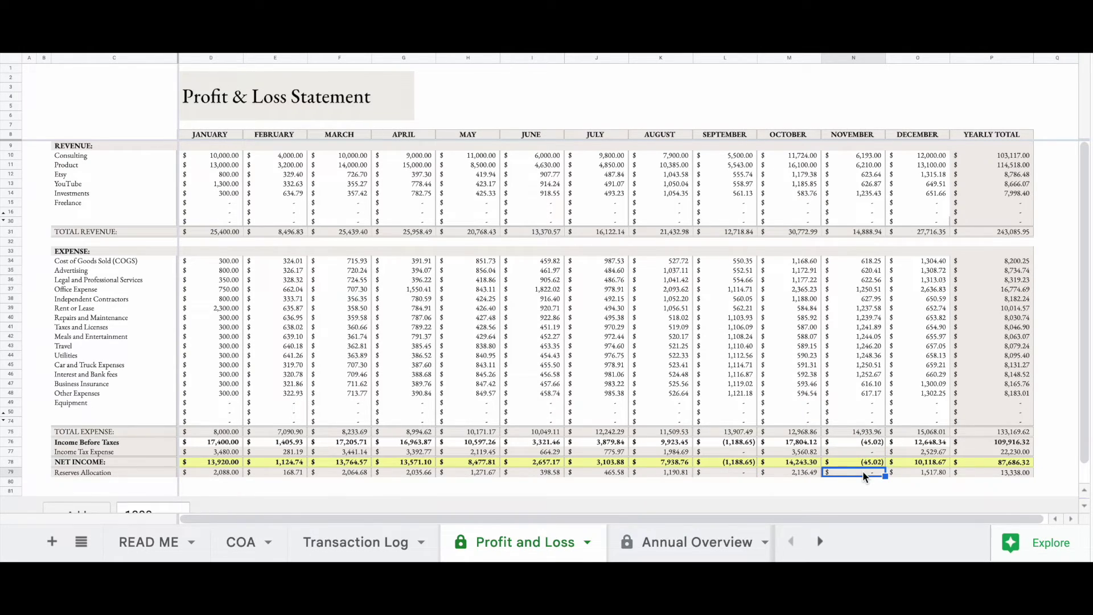
Step: Review the Annual Overview's Income Tax Expense and 36.07% Net Profit figures
{"action": "left_click", "coordinate": [661, 549]}
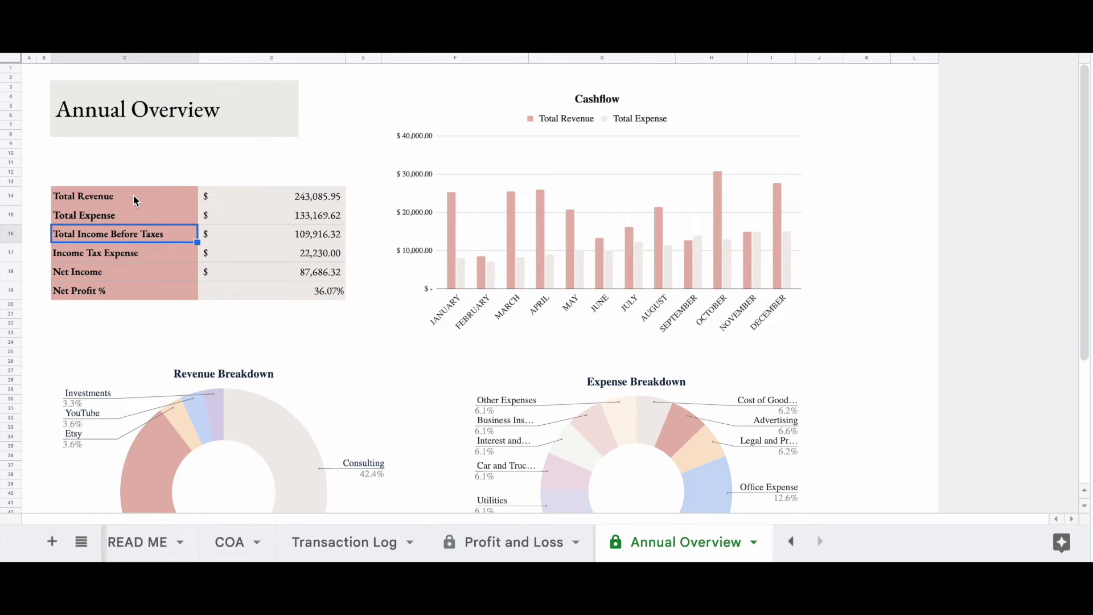
{"action": "left_click", "coordinate": [125, 257]}
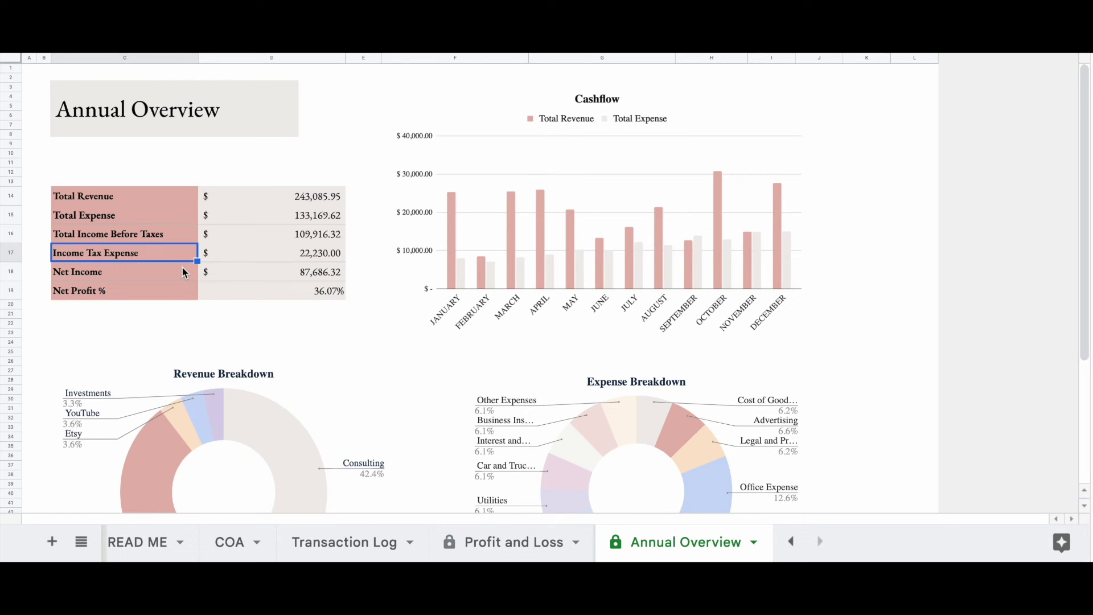
{"action": "left_click", "coordinate": [263, 293]}
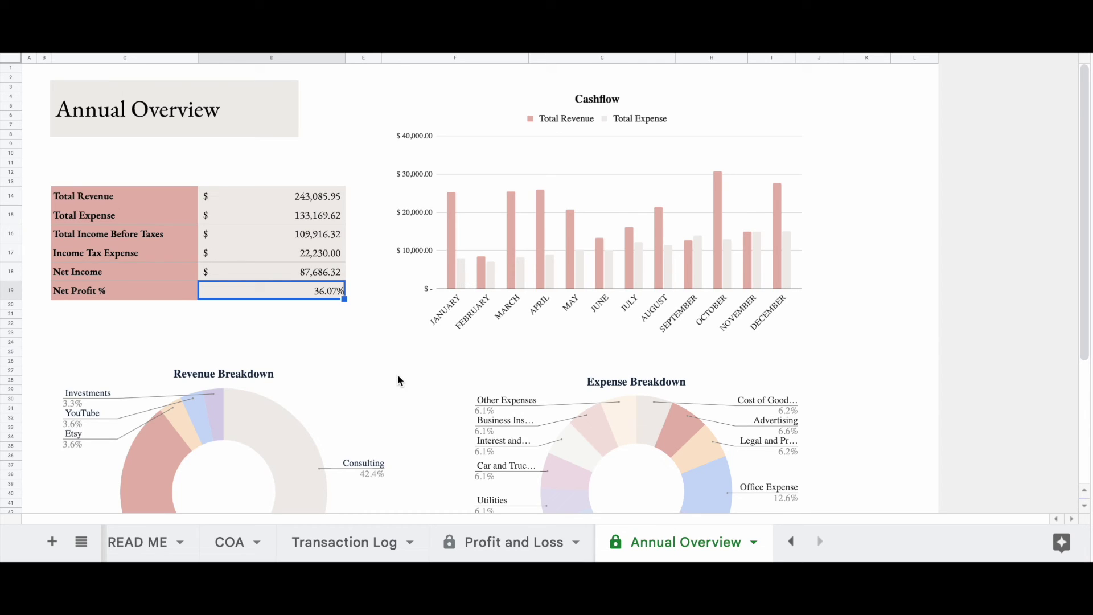
{"action": "scroll", "coordinate": [397, 373], "scroll_direction": "down", "scroll_amount": 5}
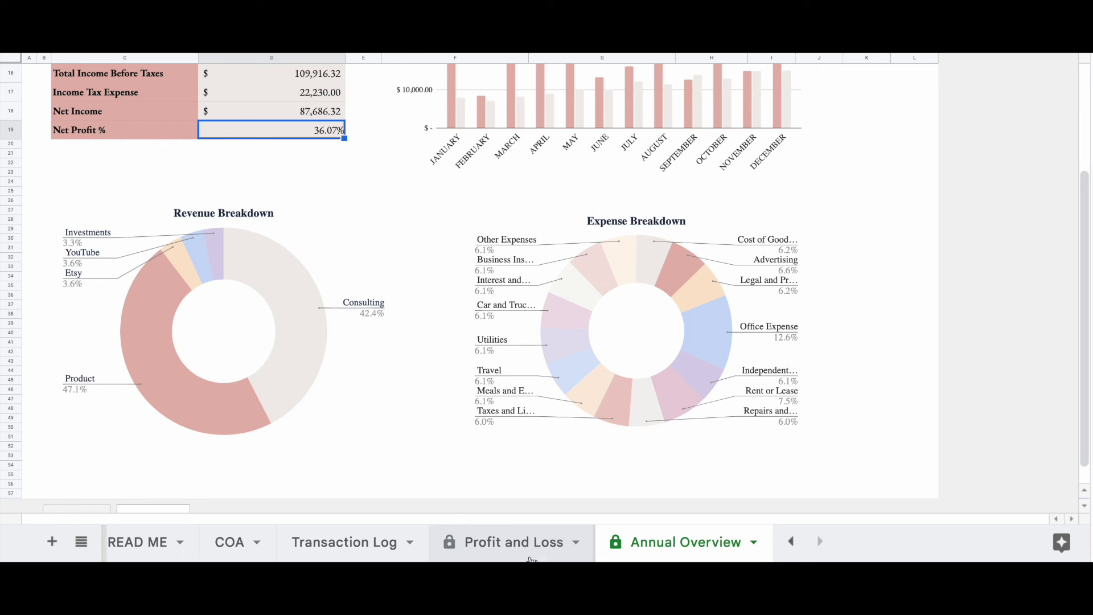
Step: Return to the Transaction Log sheet with transactions starting 1/1/2022
{"action": "left_click", "coordinate": [369, 556]}
Step: Check the T-shirt entry's REVENUE type, then go back to the Profit and Loss statement
{"action": "left_click", "coordinate": [383, 365]}
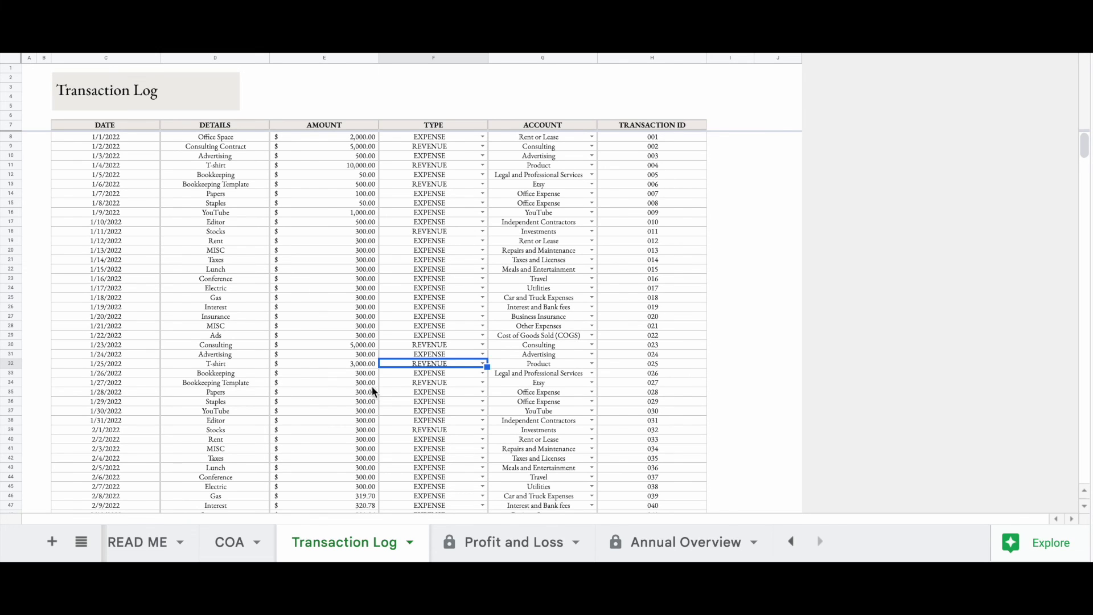
{"action": "left_click", "coordinate": [486, 545]}
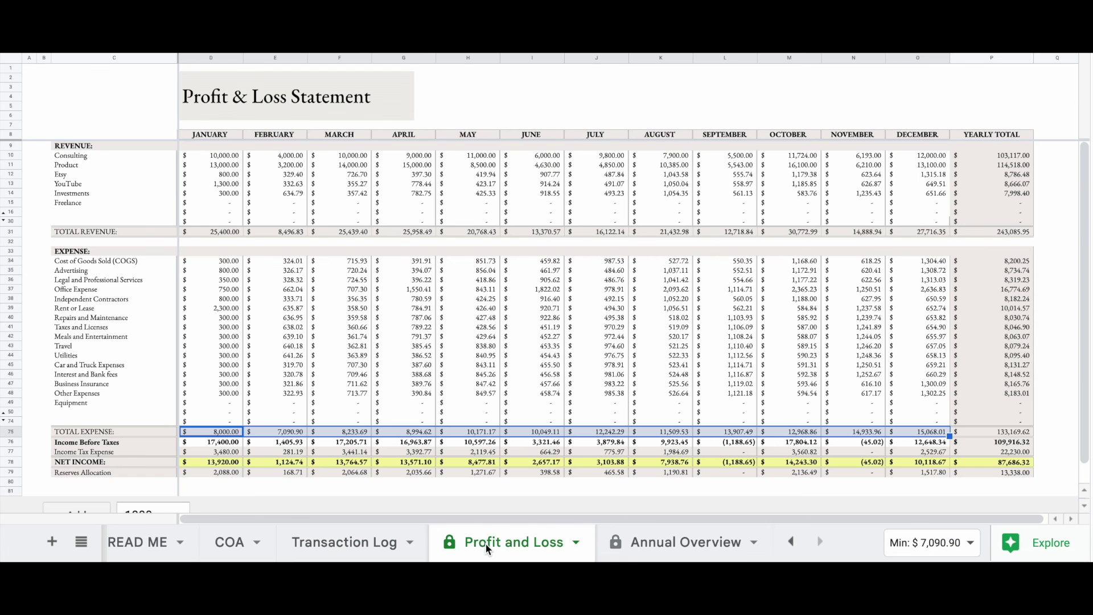